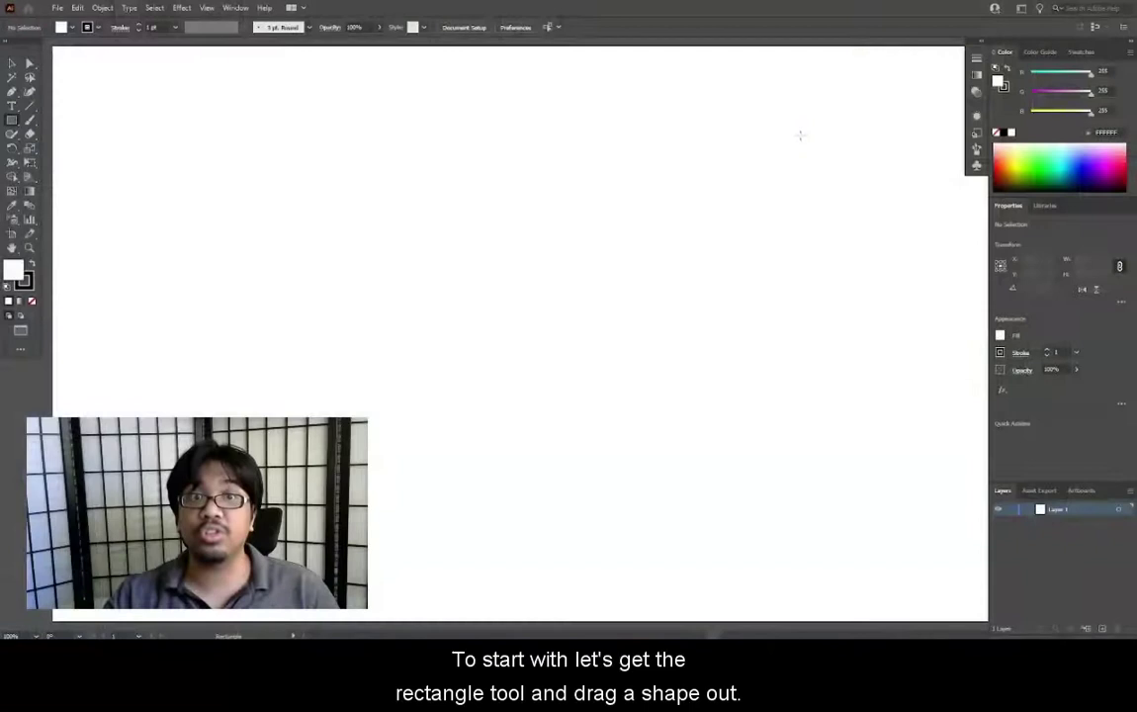
Draw a rectangle about 777 by 415 px and fill it with the orange-red swatch, F15A24.
{"action": "left_click_drag", "start_coordinate": [804, 128], "coordinate": [225, 437]}
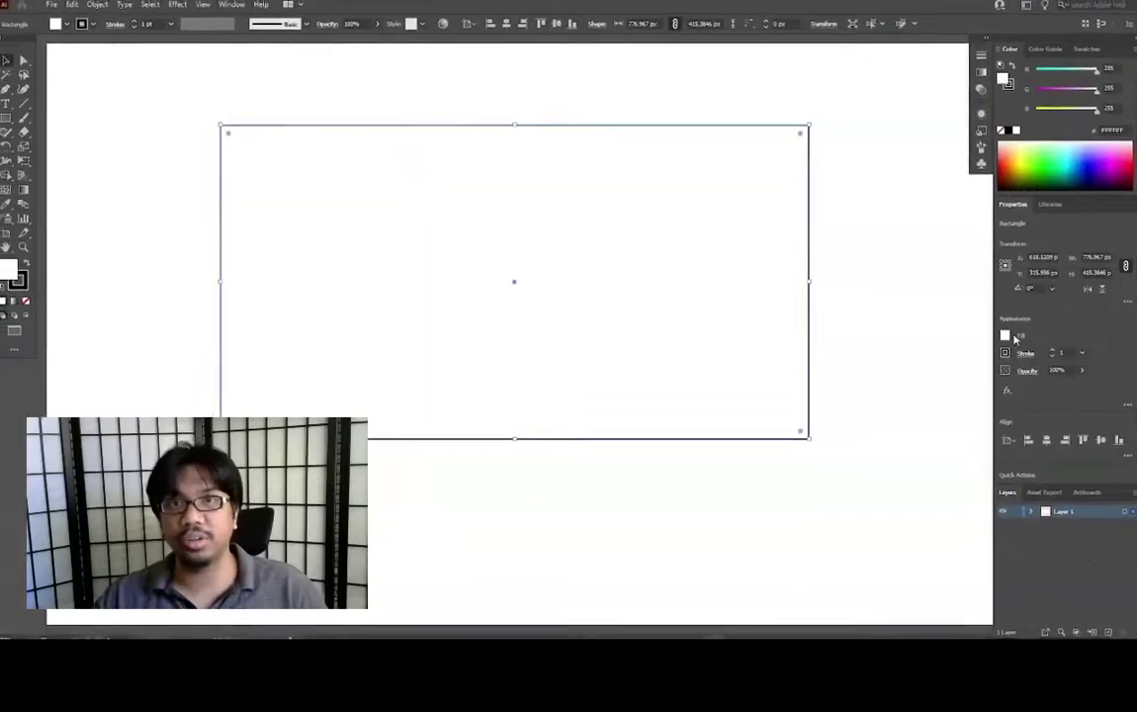
{"action": "left_click", "coordinate": [1005, 336]}
{"action": "left_click", "coordinate": [930, 387]}
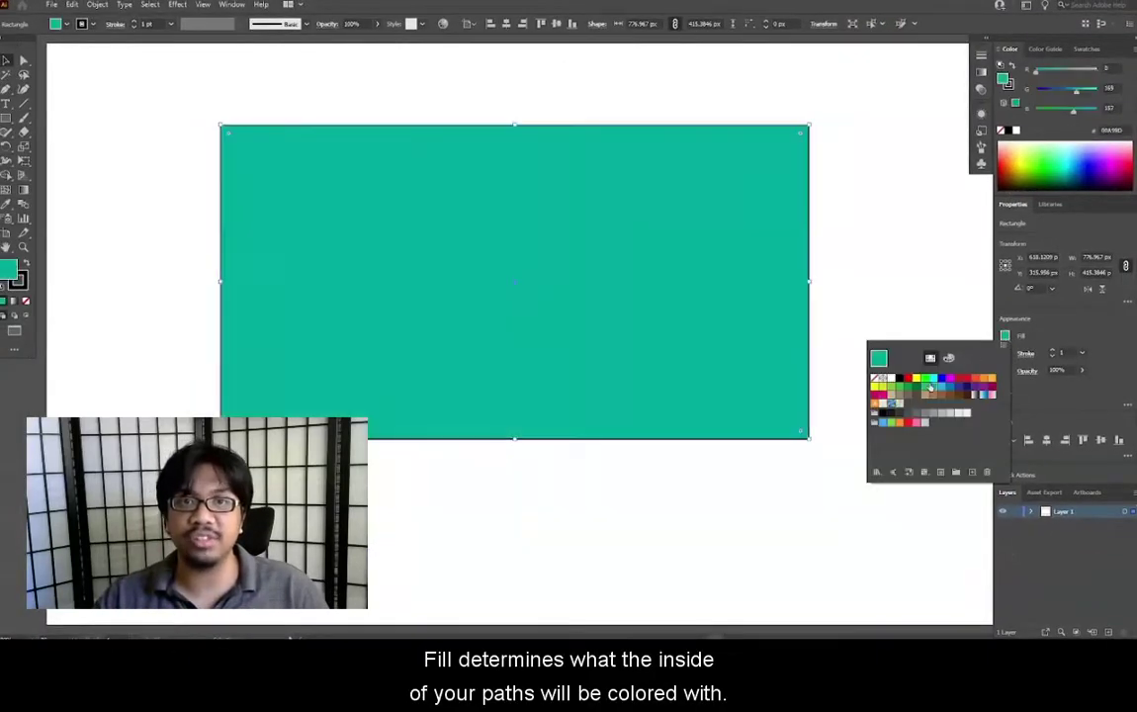
{"action": "left_click", "coordinate": [975, 384]}
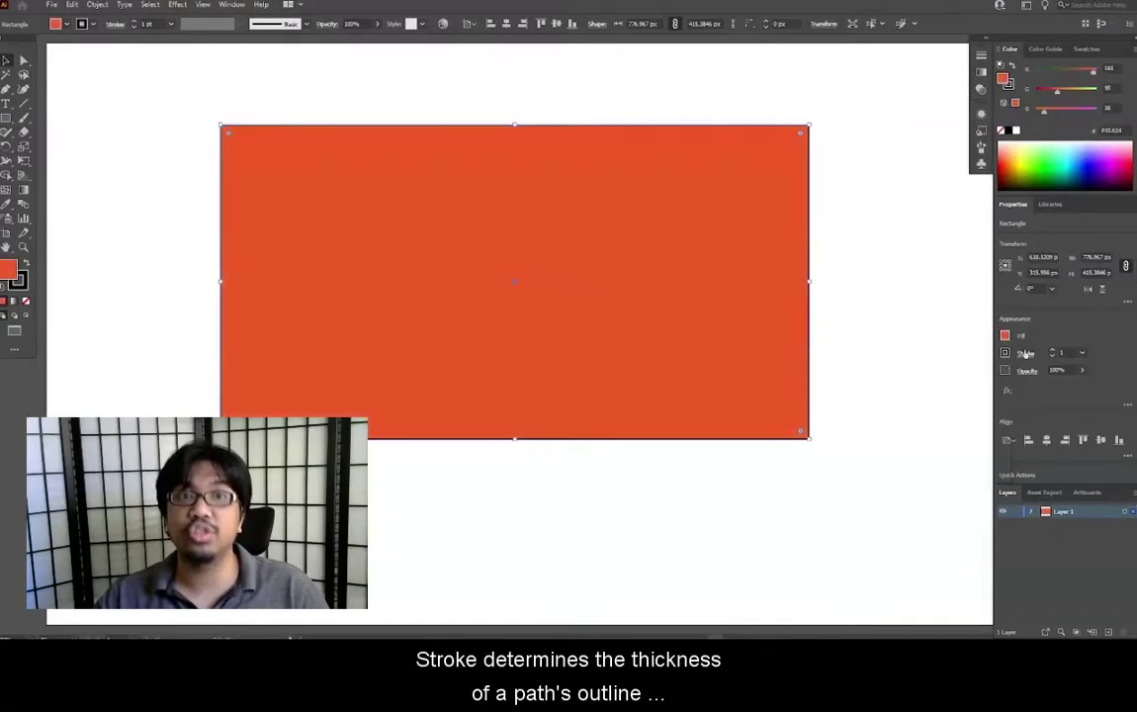
Set the rectangle's stroke weight to 18 pt and give the stroke a medium blue swatch.
{"action": "left_click", "coordinate": [990, 370]}
{"action": "left_click", "coordinate": [1003, 291]}
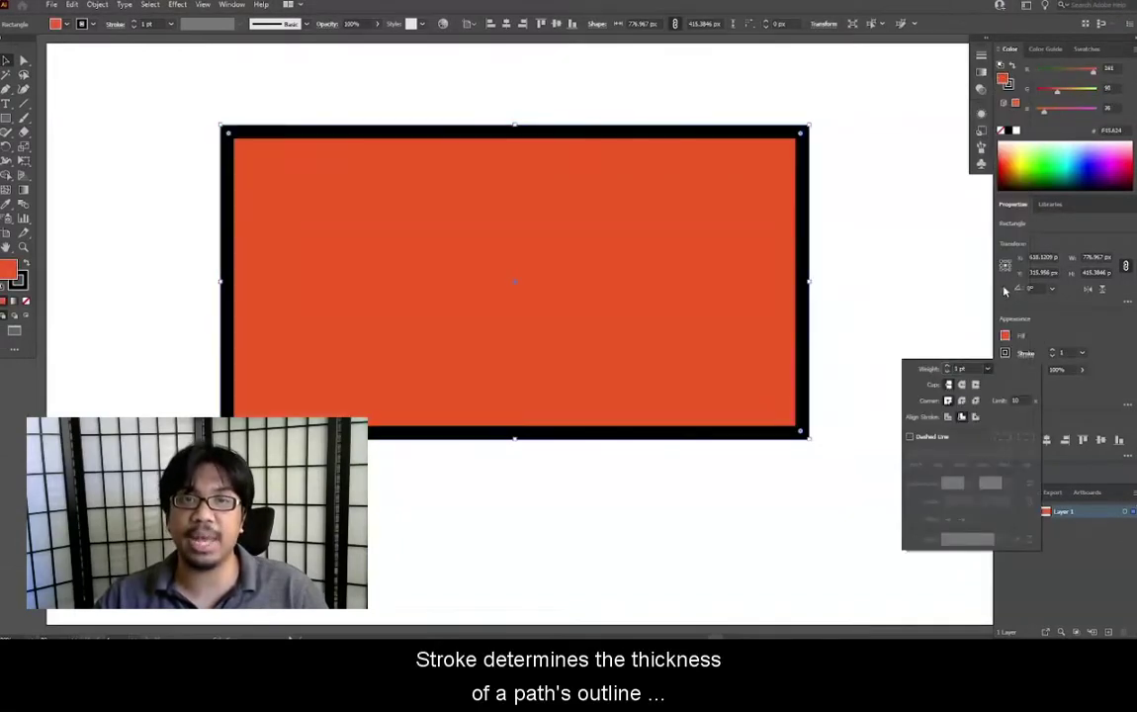
{"action": "left_click", "coordinate": [1006, 353]}
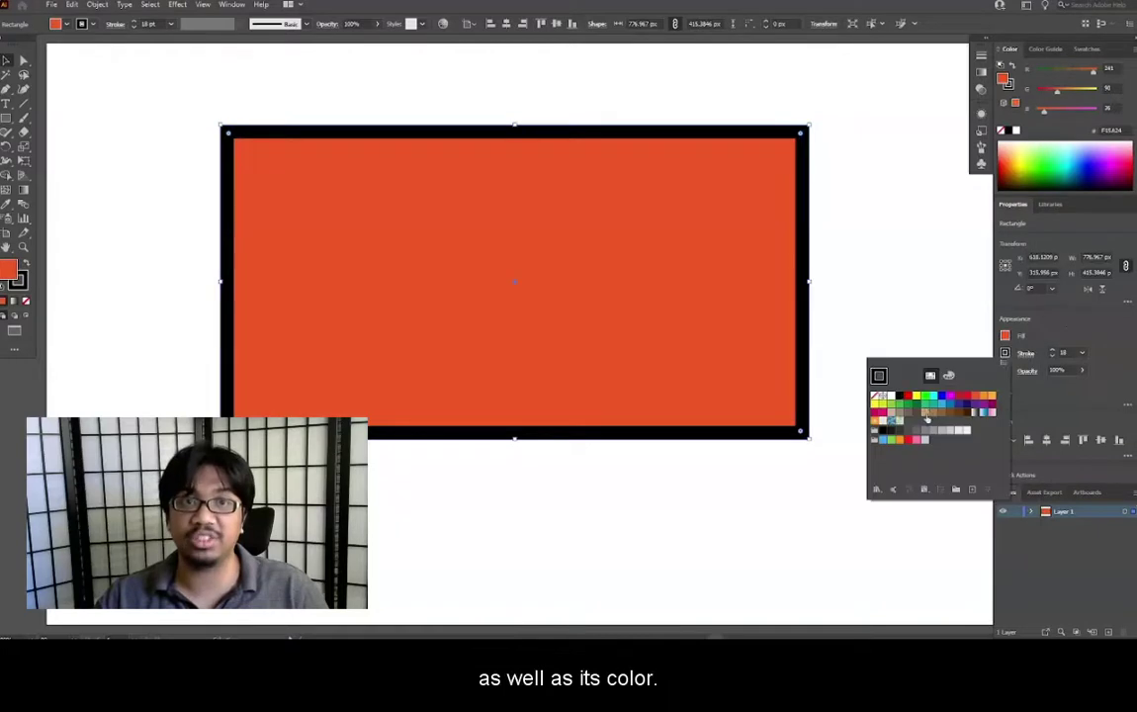
{"action": "left_click", "coordinate": [952, 404]}
{"action": "left_click", "coordinate": [1073, 342]}
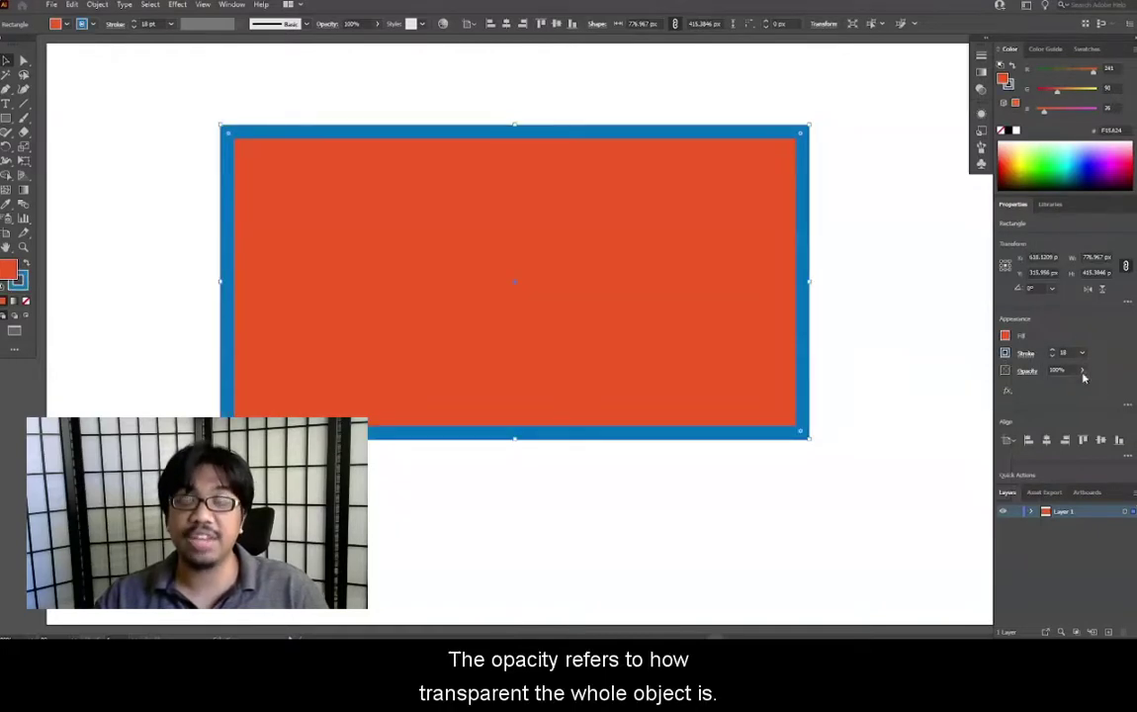
Leave the rectangle's opacity at 100% and change its fill to the brown swatch, 754C24.
{"action": "mouse_move", "coordinate": [1073, 392]}
{"action": "left_mouse_down"}
{"action": "mouse_move", "coordinate": [1060, 389]}
{"action": "mouse_move", "coordinate": [1091, 392]}
{"action": "mouse_move", "coordinate": [1058, 388]}
{"action": "mouse_move", "coordinate": [1093, 384]}
{"action": "mouse_move", "coordinate": [1056, 387]}
{"action": "mouse_move", "coordinate": [1092, 385]}
{"action": "left_mouse_up"}
{"action": "left_click", "coordinate": [1082, 330]}
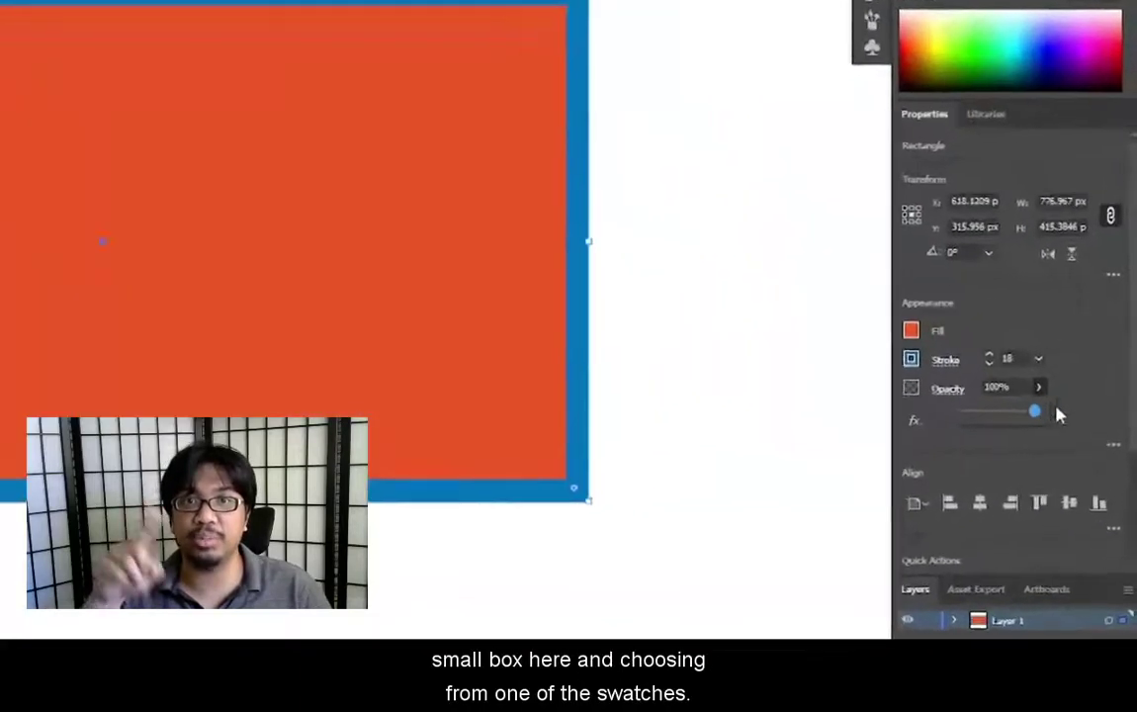
{"action": "left_click", "coordinate": [911, 333]}
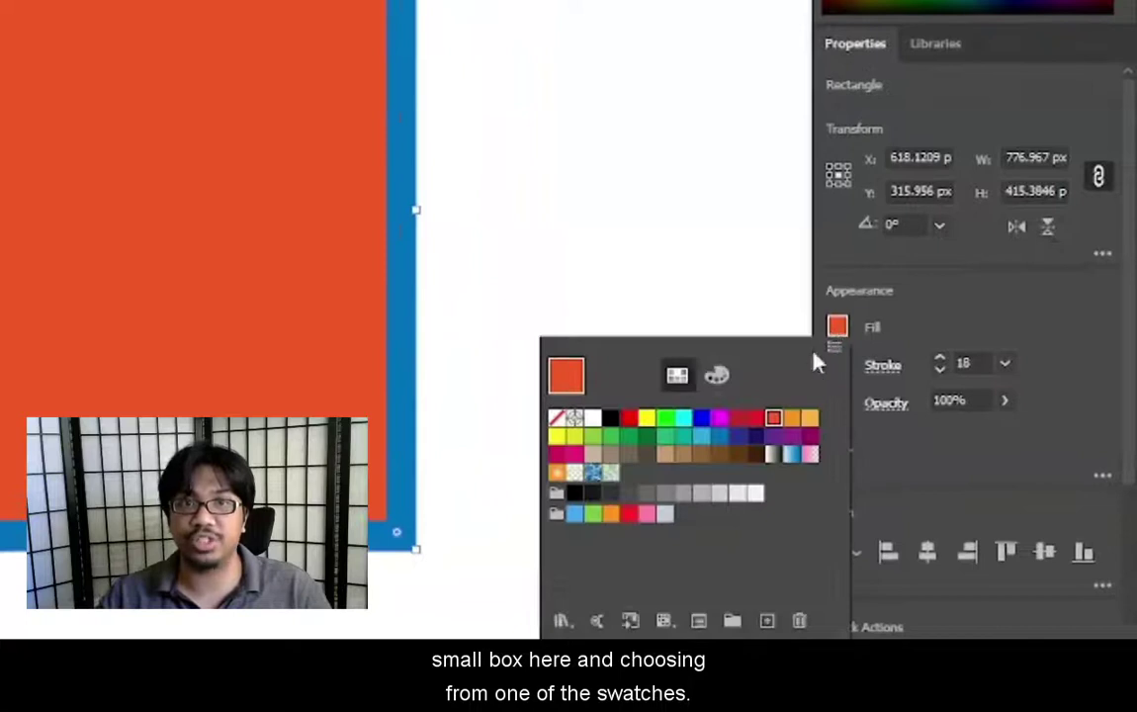
{"action": "left_click", "coordinate": [719, 452]}
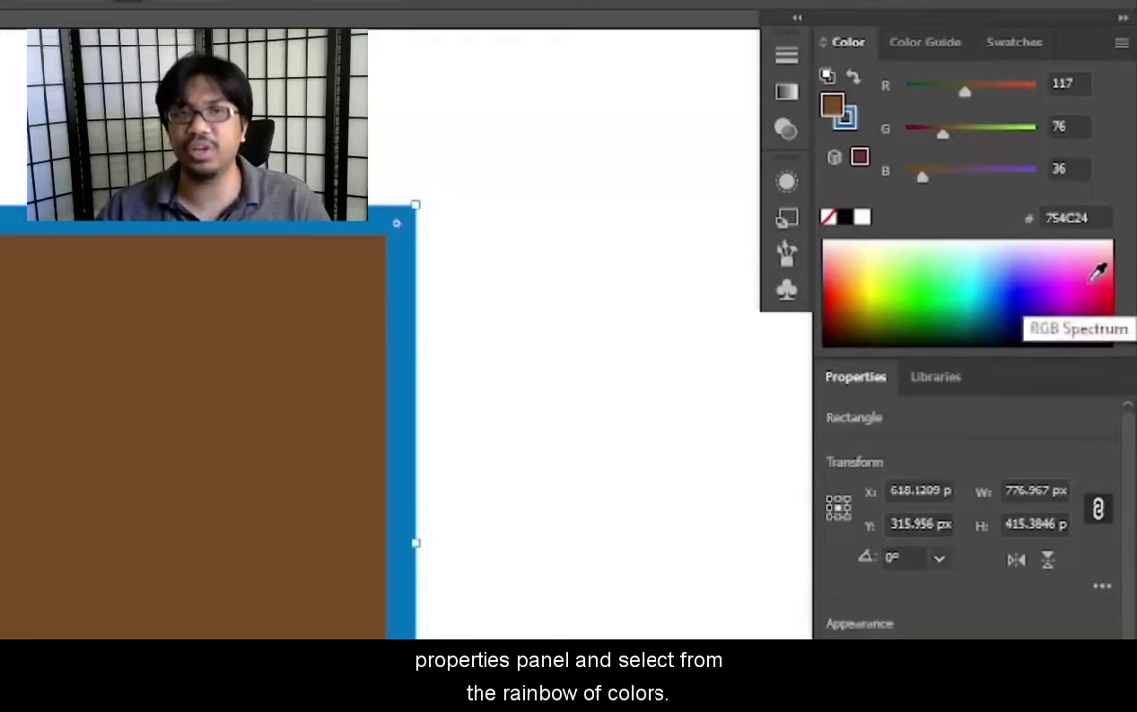
Sample a fill colour from the RGB spectrum and adjust its RGB values to a light mint, C9EFE5.
{"action": "left_click_drag", "start_coordinate": [1098, 272], "coordinate": [856, 302]}
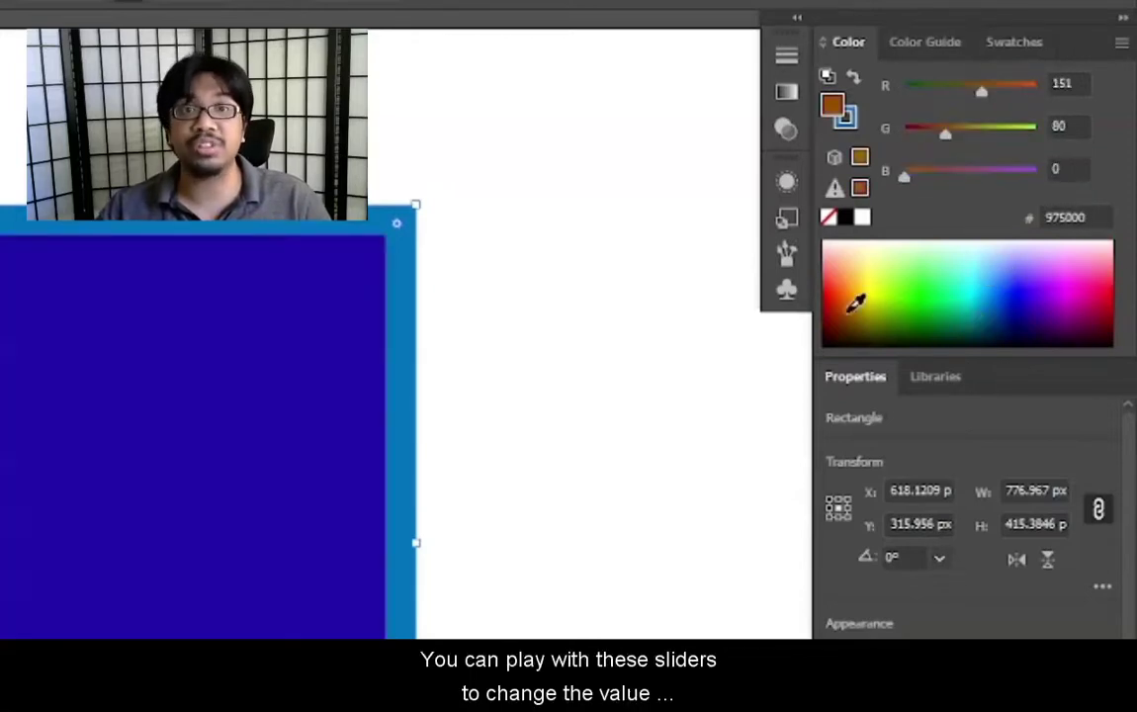
{"action": "left_click_drag", "start_coordinate": [904, 174], "coordinate": [1018, 170]}
{"action": "left_click_drag", "start_coordinate": [944, 132], "coordinate": [1026, 133]}
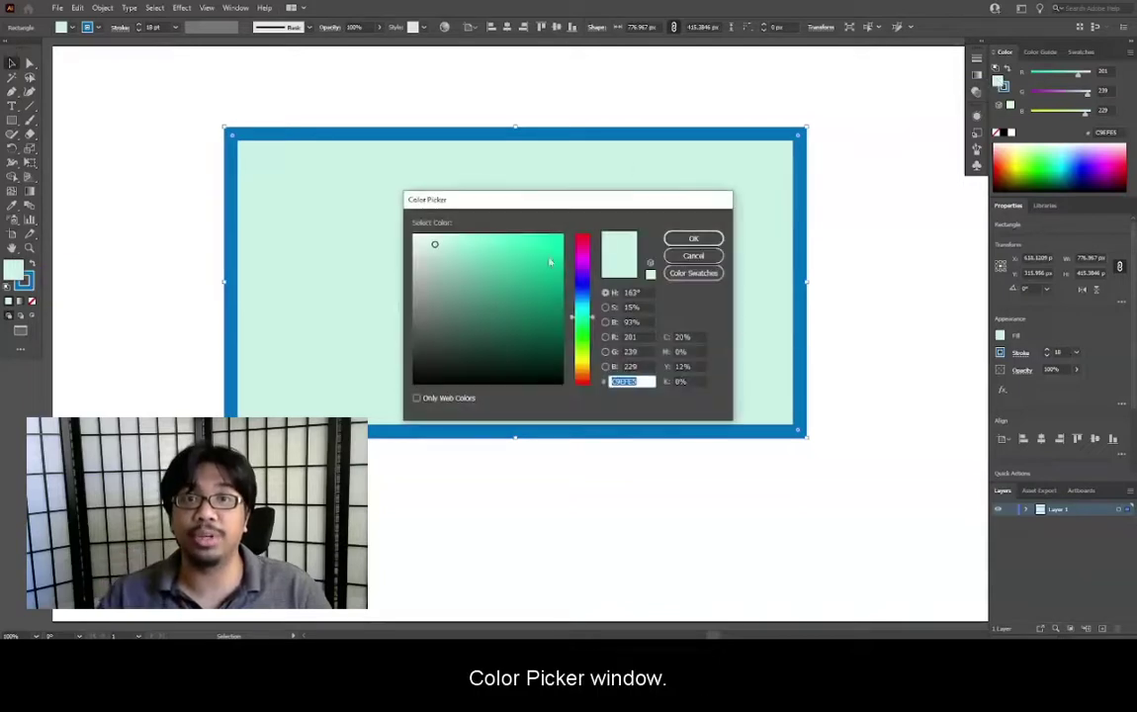
Examine the rectangle's fill colour in the Color Picker and close it without changing the colour.
{"action": "left_click", "coordinate": [693, 255]}
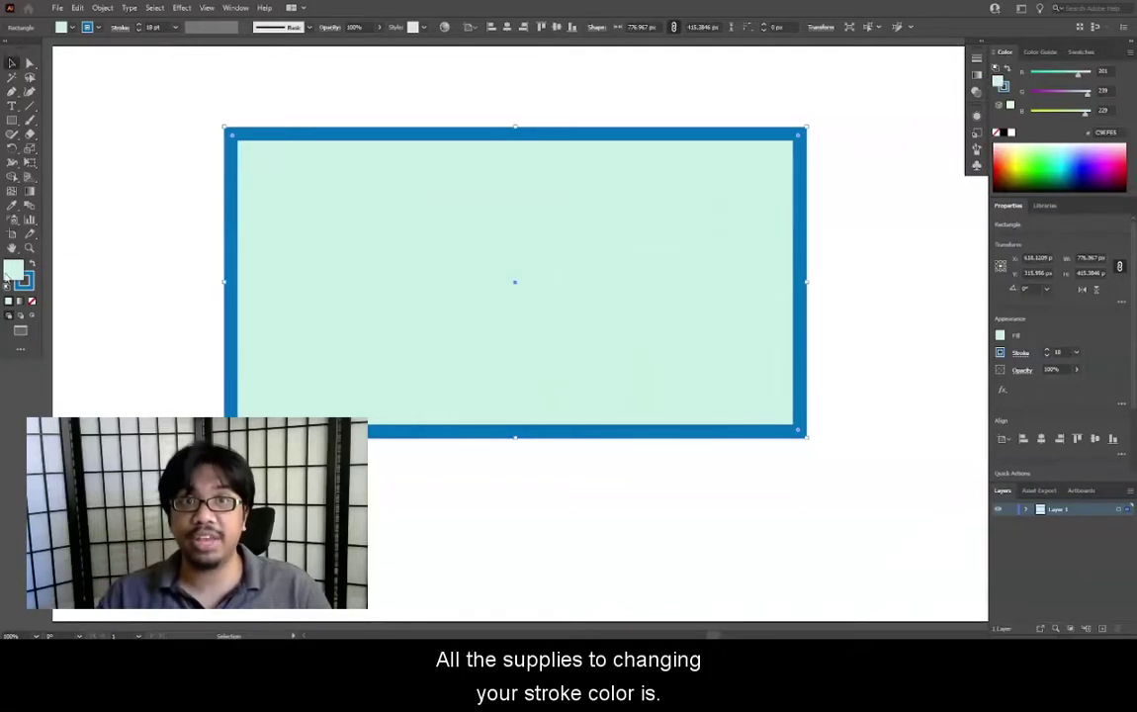
{"action": "double_click", "coordinate": [14, 270]}
{"action": "left_click", "coordinate": [693, 256]}
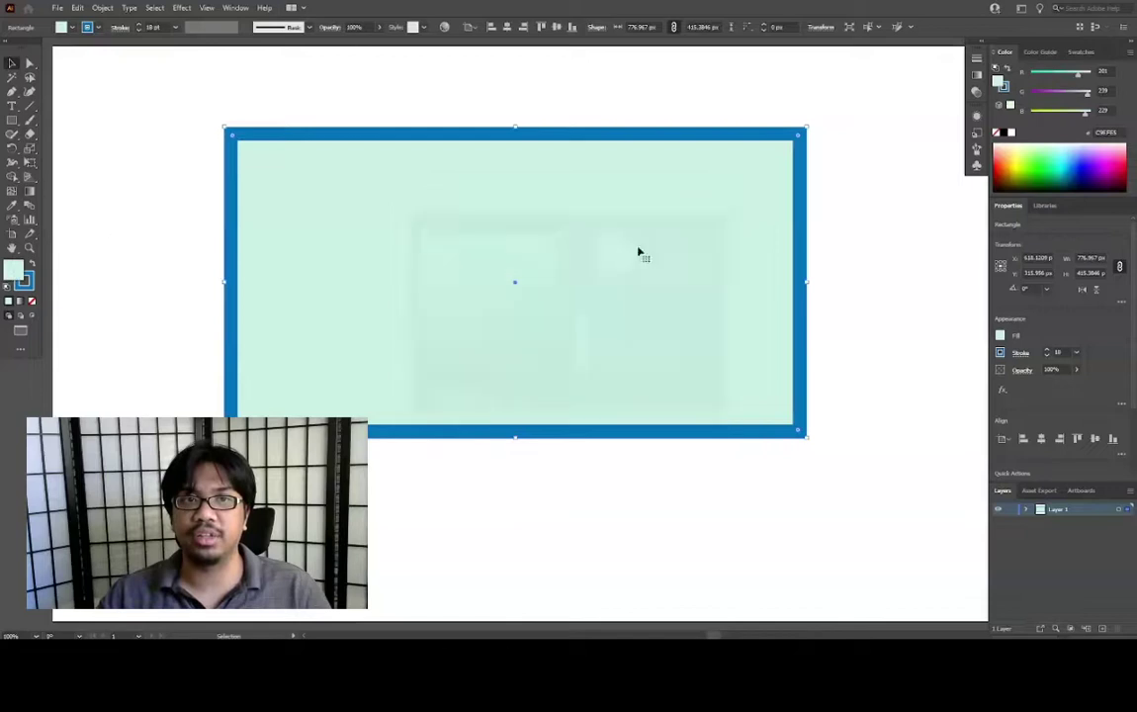
Make the stroke colour active and change it to a more muted blue with the Color Picker.
{"action": "left_click", "coordinate": [28, 284]}
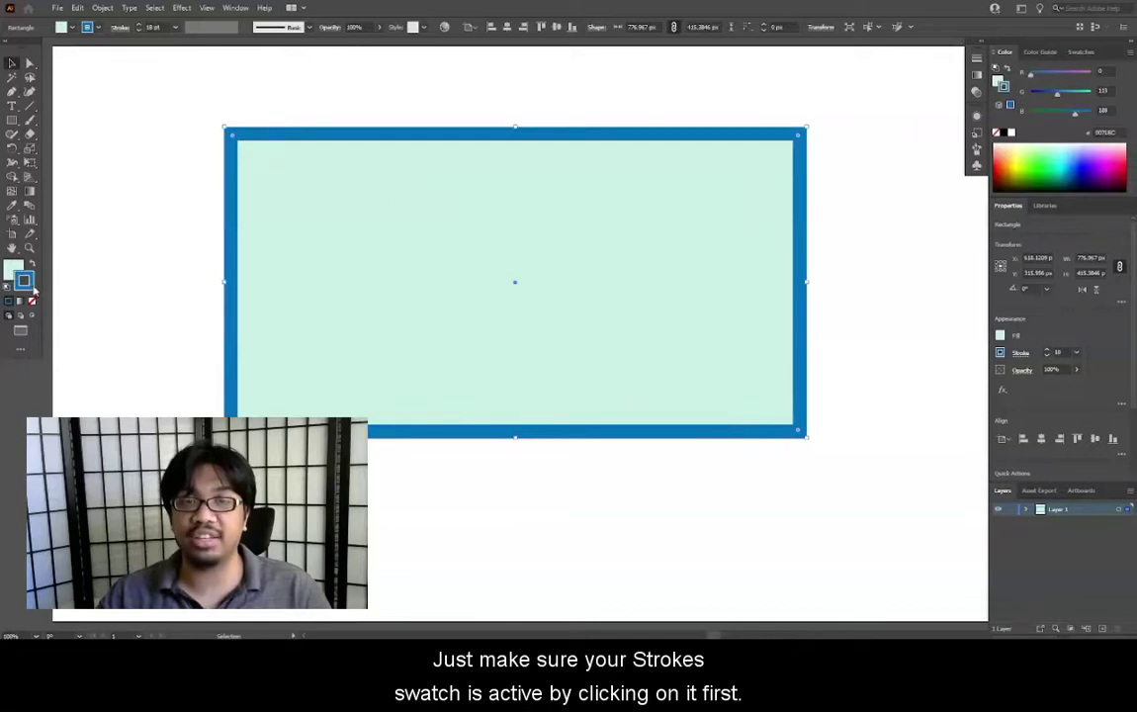
{"action": "double_click", "coordinate": [27, 283]}
{"action": "left_click", "coordinate": [693, 239]}
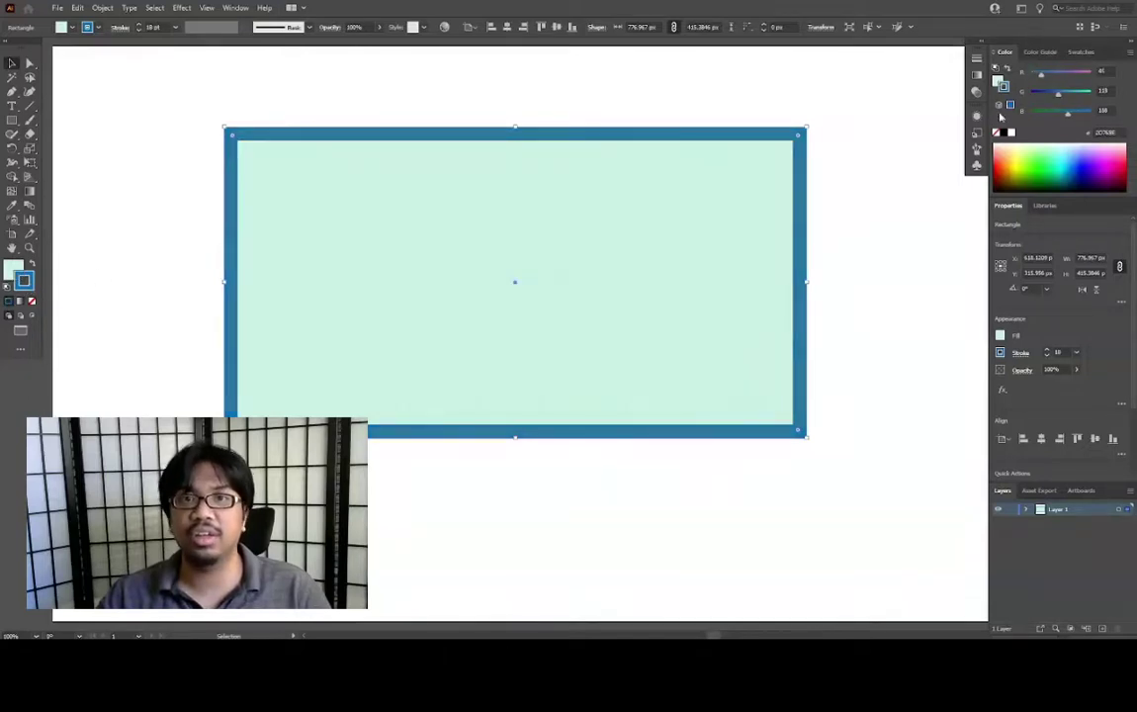
Toggle the active colour between fill and stroke, and swap the rectangle's fill and stroke colours.
{"action": "key", "text": "x"}
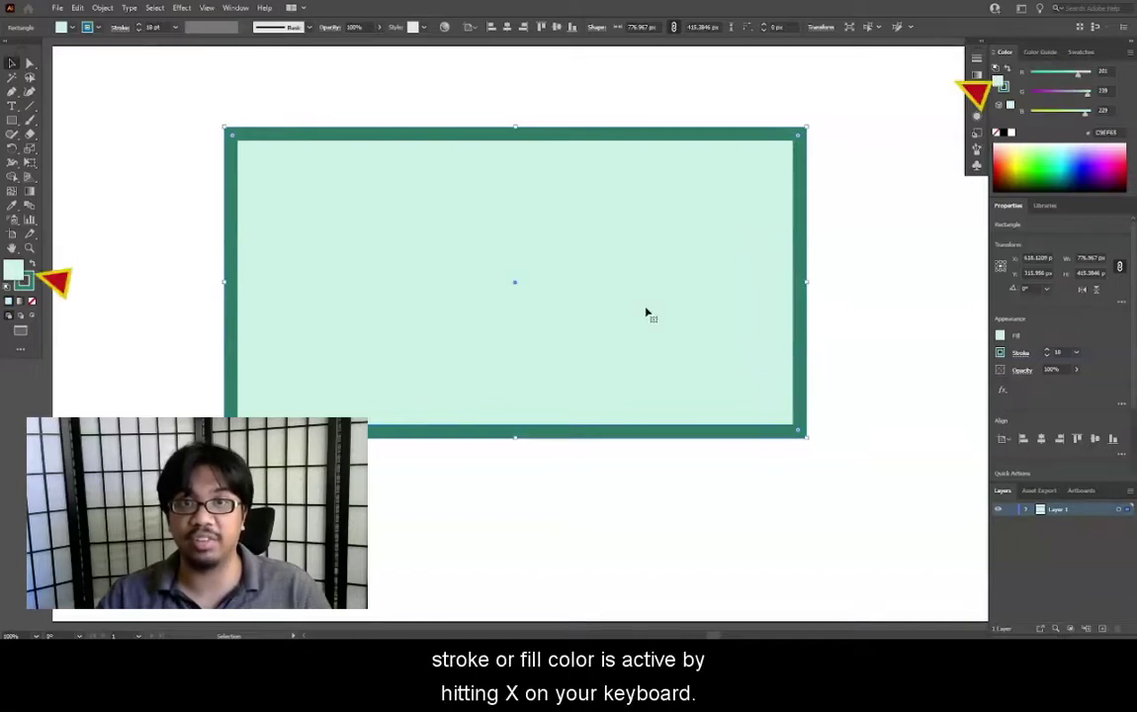
{"action": "key", "text": "x"}
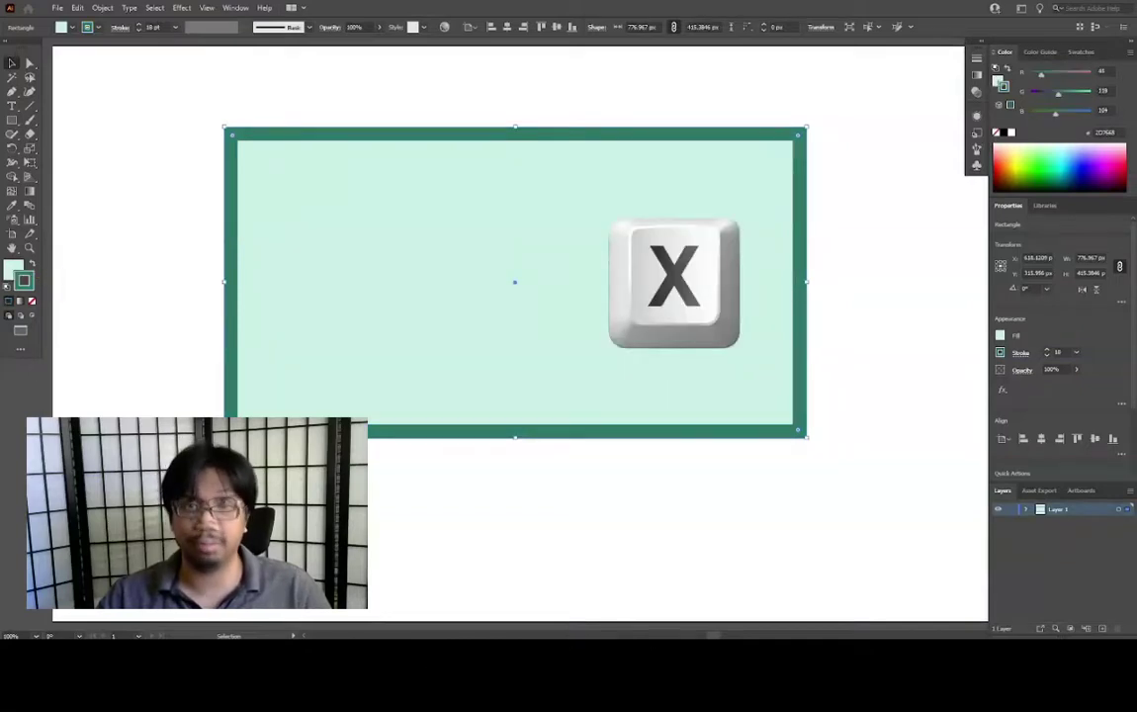
{"action": "key", "text": "x"}
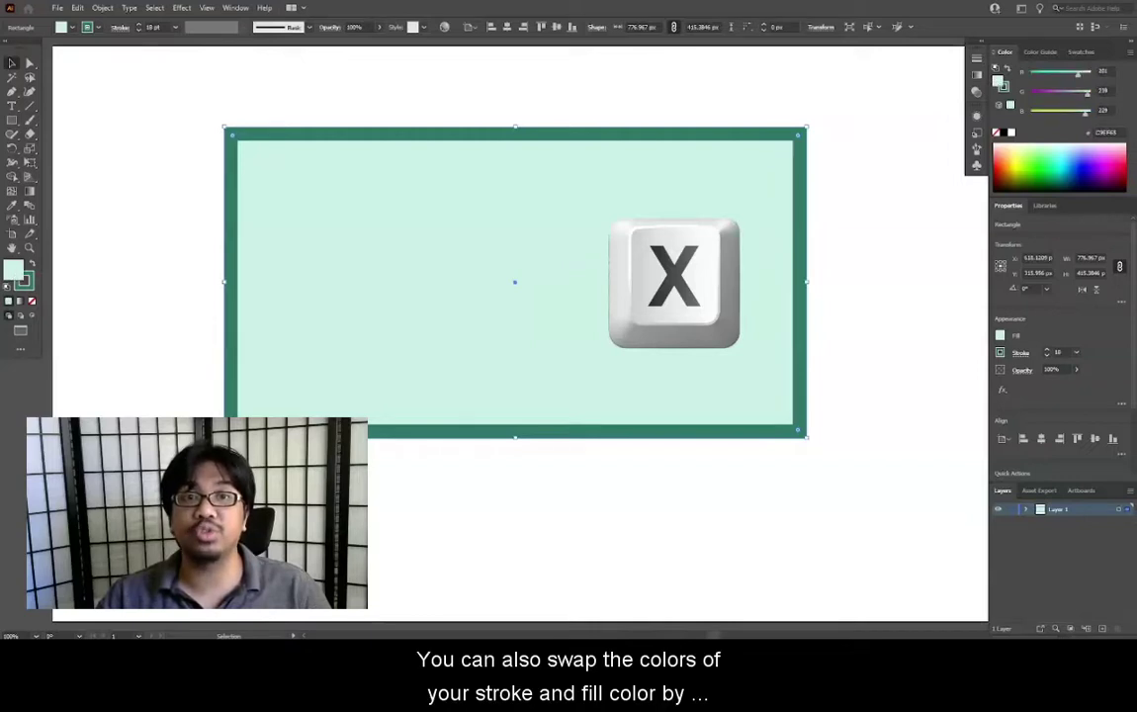
{"action": "left_click", "coordinate": [31, 259]}
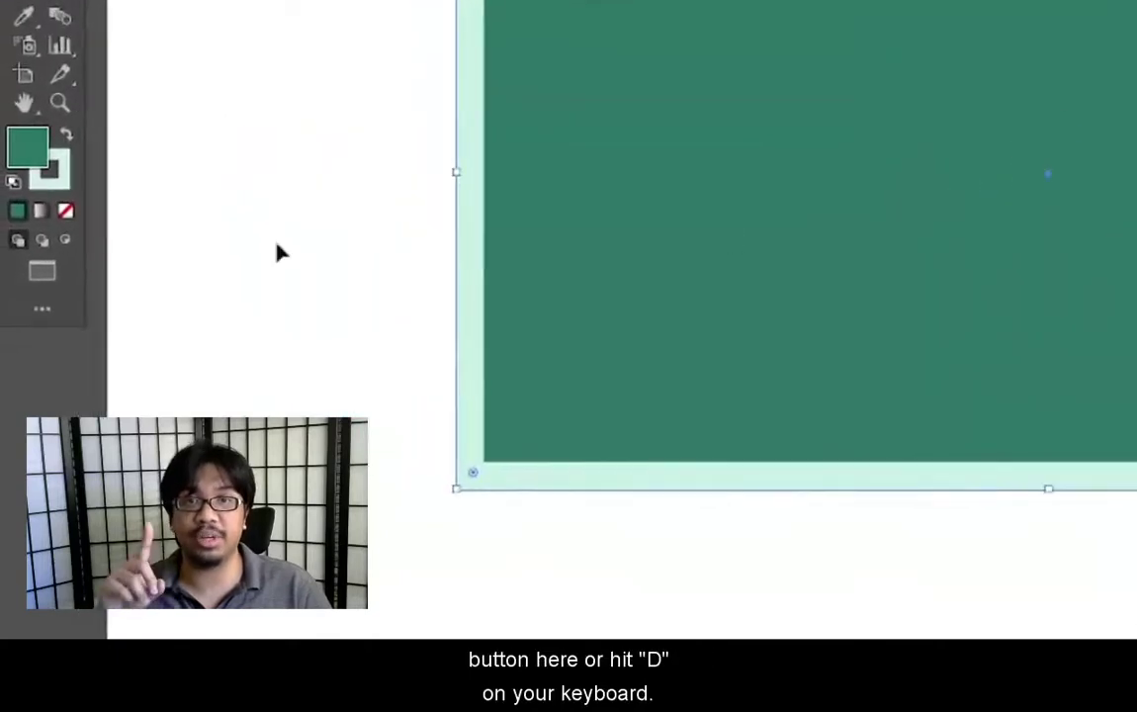
Reset the rectangle to the default white fill and black stroke, and undo the reset.
{"action": "left_click", "coordinate": [13, 185]}
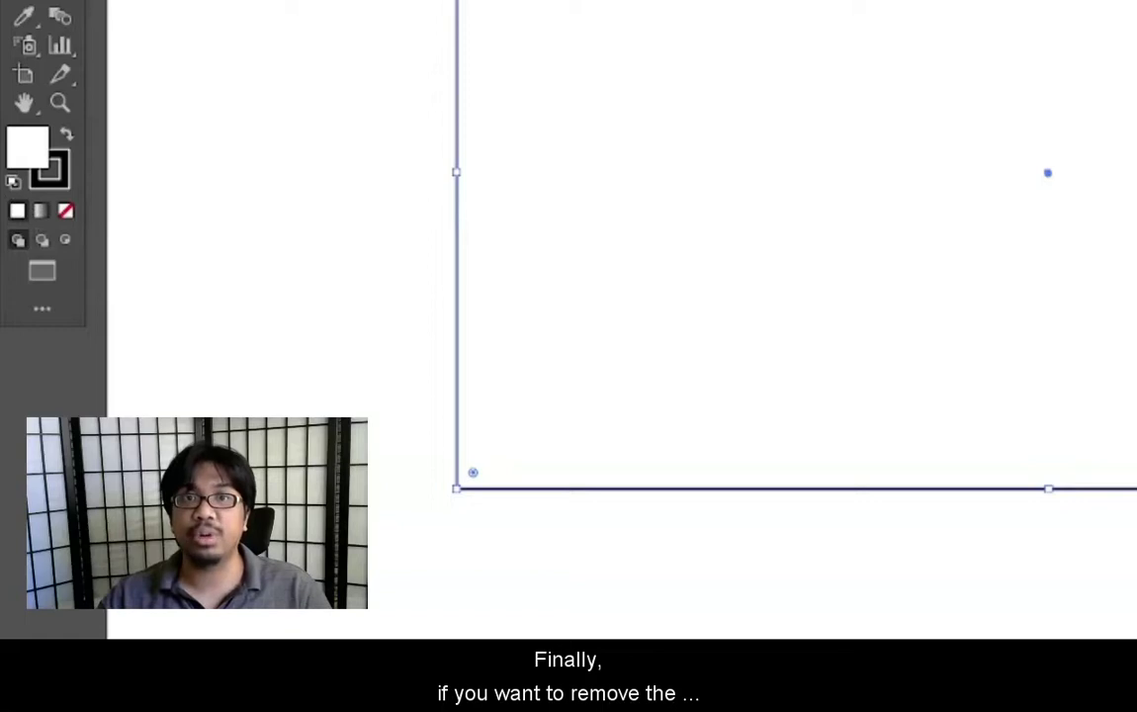
{"action": "key", "text": "ctrl+z"}
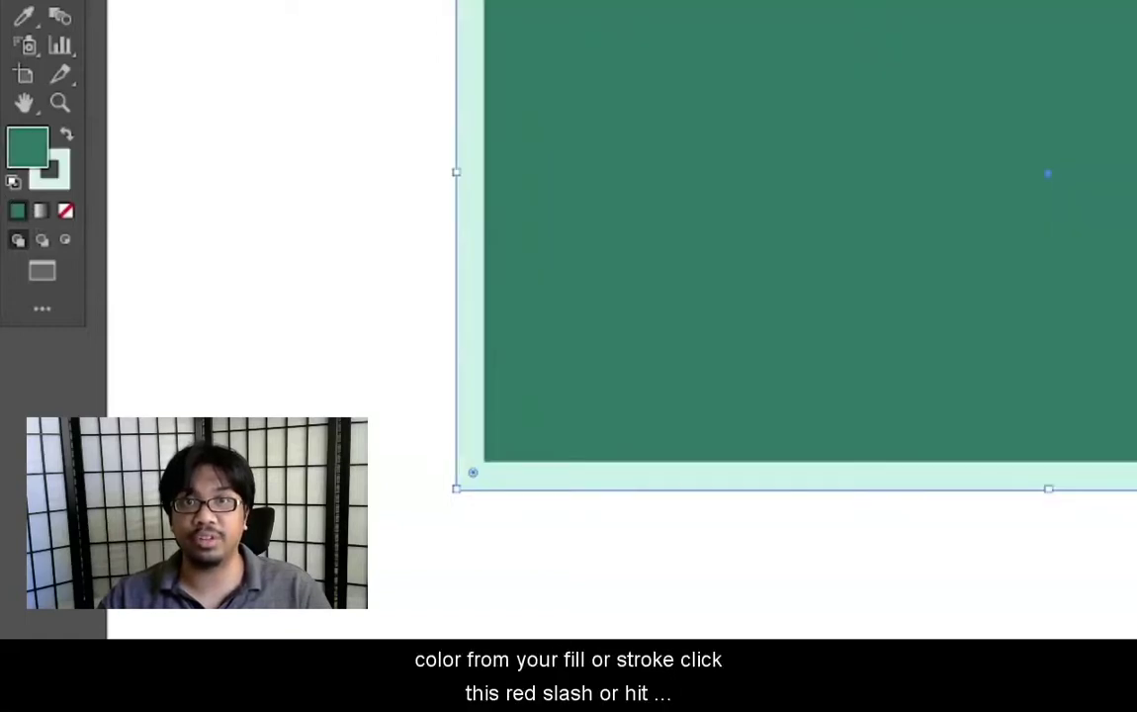
Remove the colour from the rectangle's fill and stroke, and undo the stroke's removal.
{"action": "left_click", "coordinate": [66, 211]}
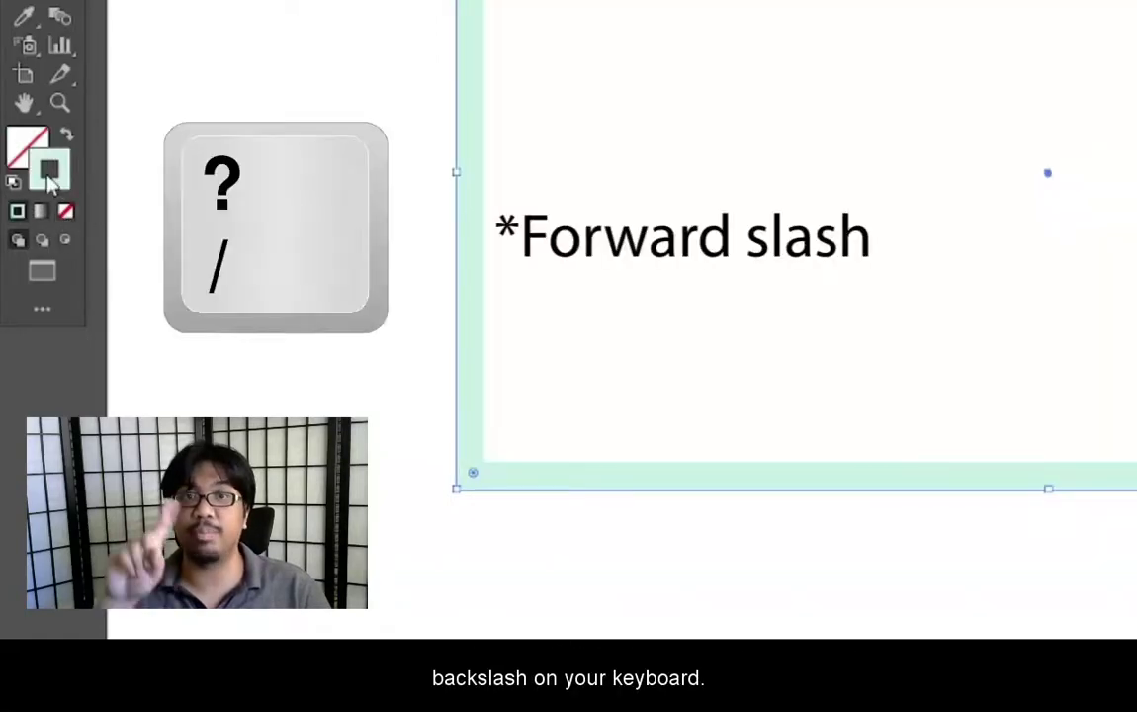
{"action": "key", "text": "slash"}
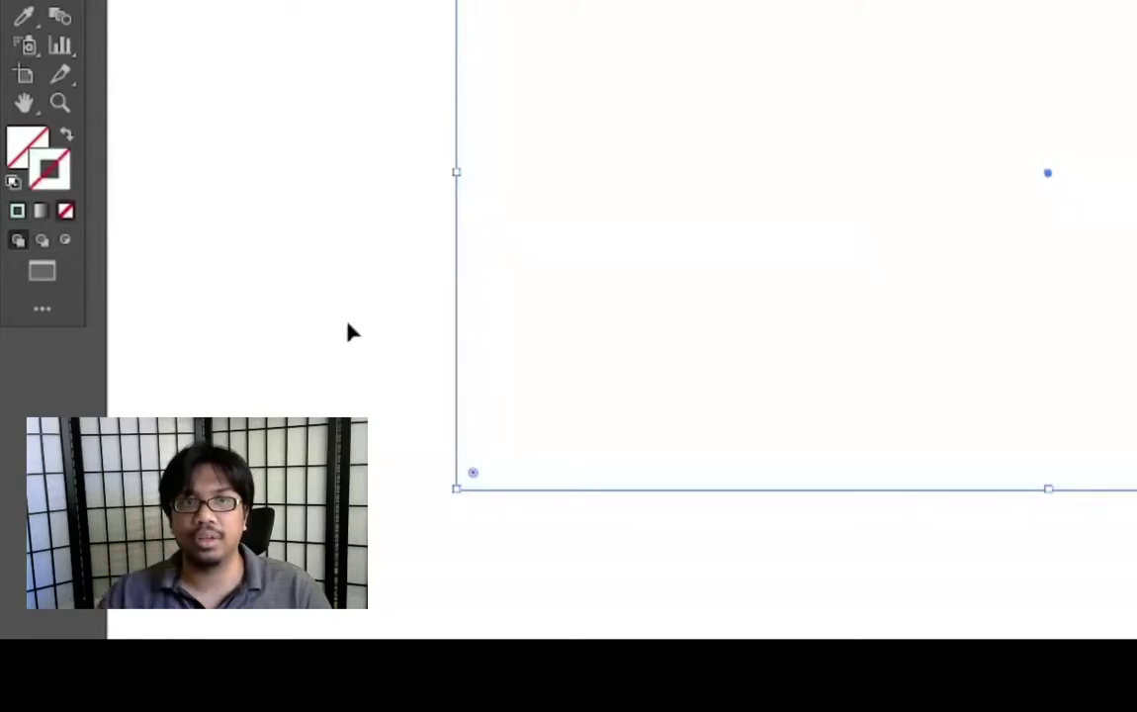
{"action": "key", "text": "ctrl+z"}
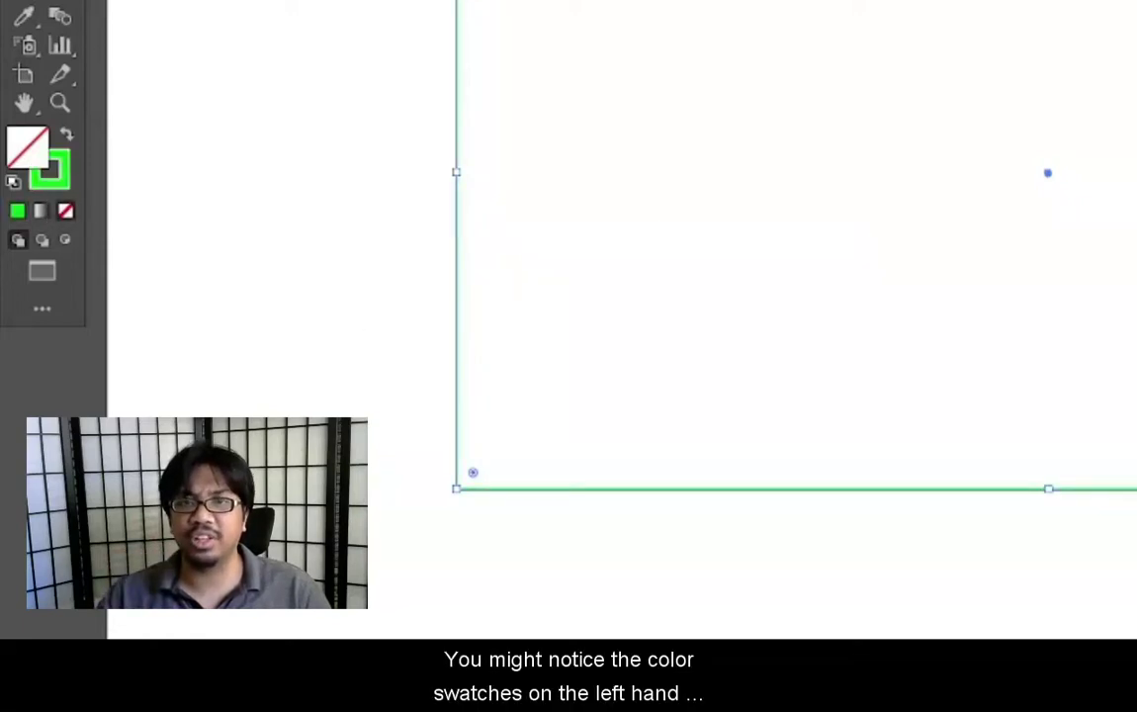
Give the rectangle a solid blue fill and replace it with a white-to-black linear gradient.
{"action": "key", "text": "comma"}
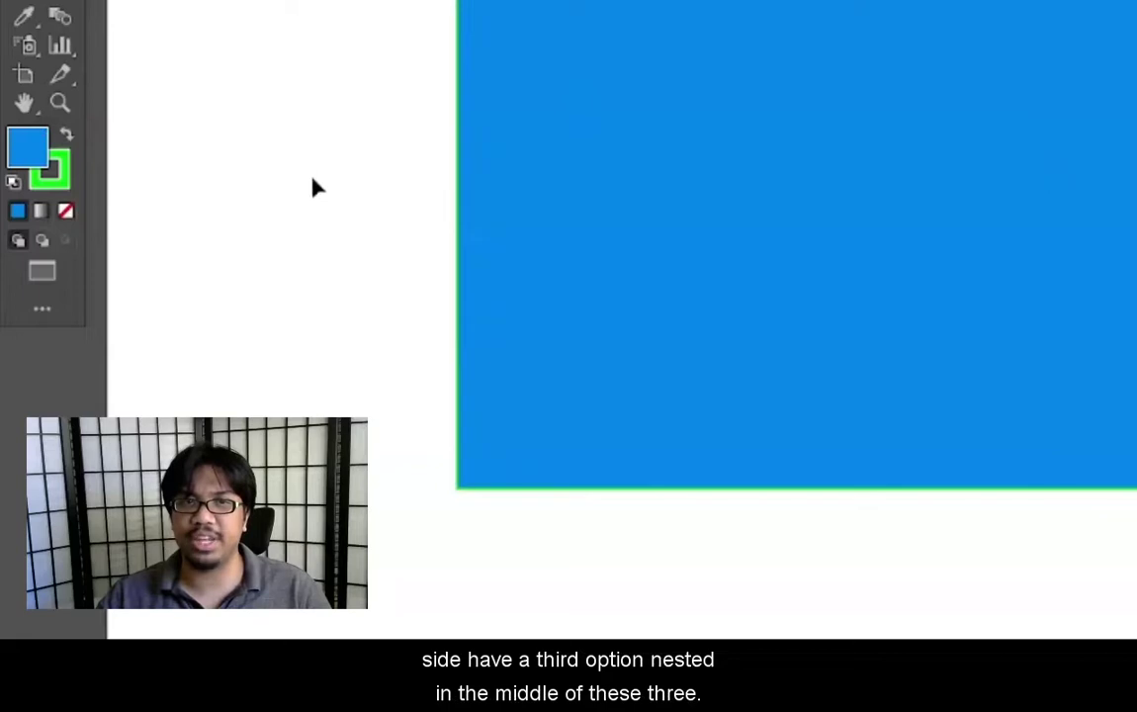
{"action": "key", "text": "ctrl+a"}
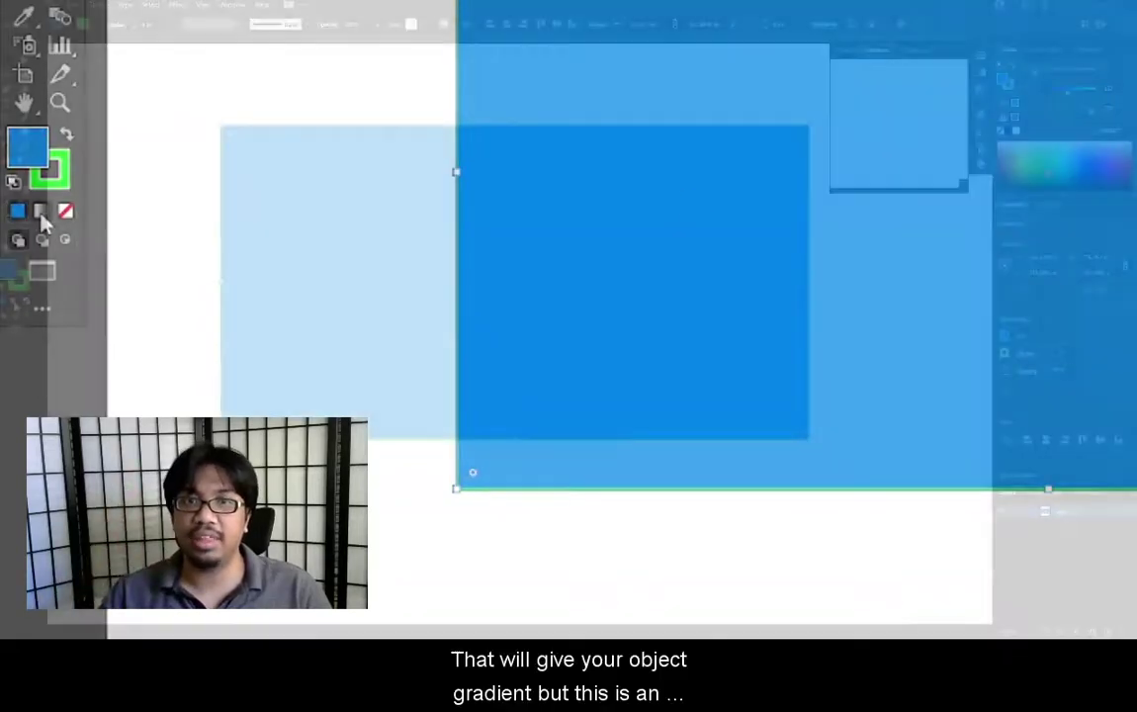
{"action": "key", "text": "period"}
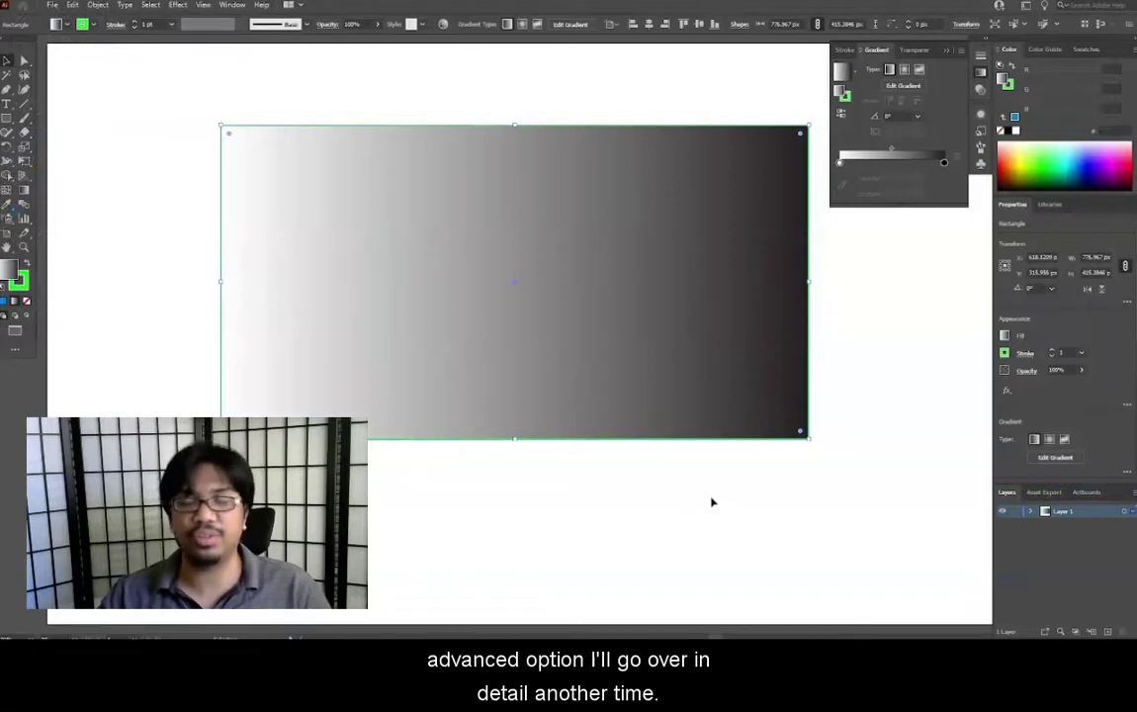
Undo the gradient and colour changes back to a white fill with a 1 pt black stroke.
{"action": "key", "text": "ctrl+z"}
{"action": "key", "text": "ctrl+z"}
{"action": "key", "text": "ctrl+z"}
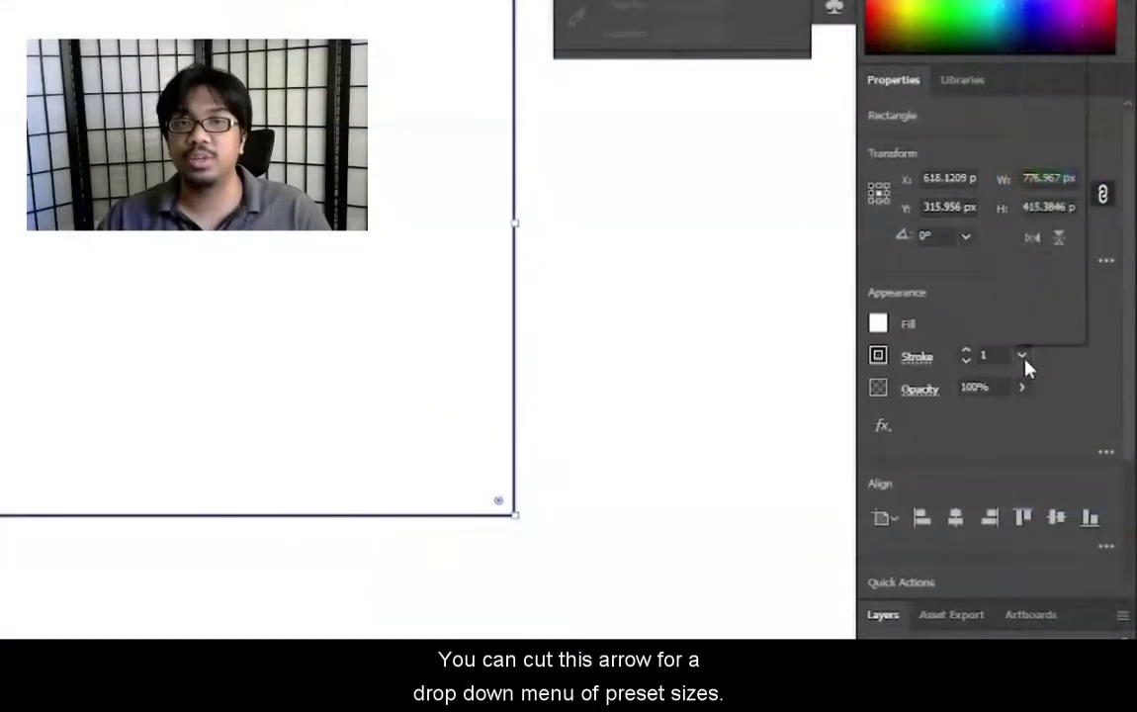
Set the stroke weight to the 14 pt preset and raise it in single-point increments to 28 pt.
{"action": "left_click", "coordinate": [1083, 355]}
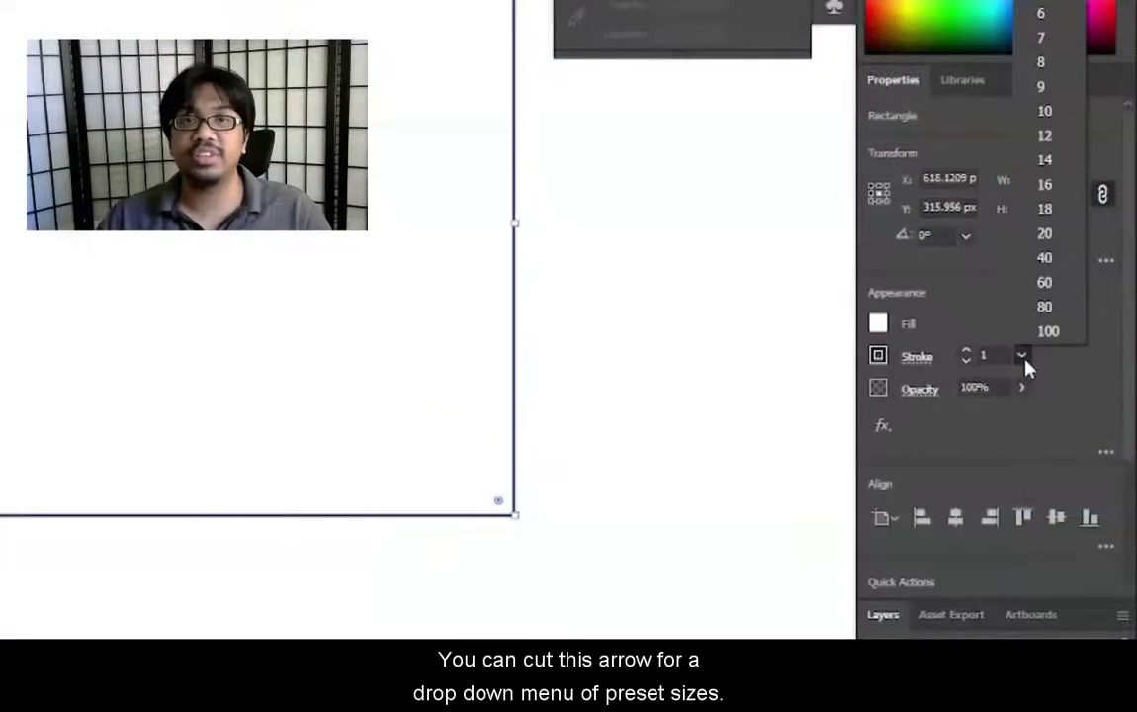
{"action": "left_click", "coordinate": [1045, 160]}
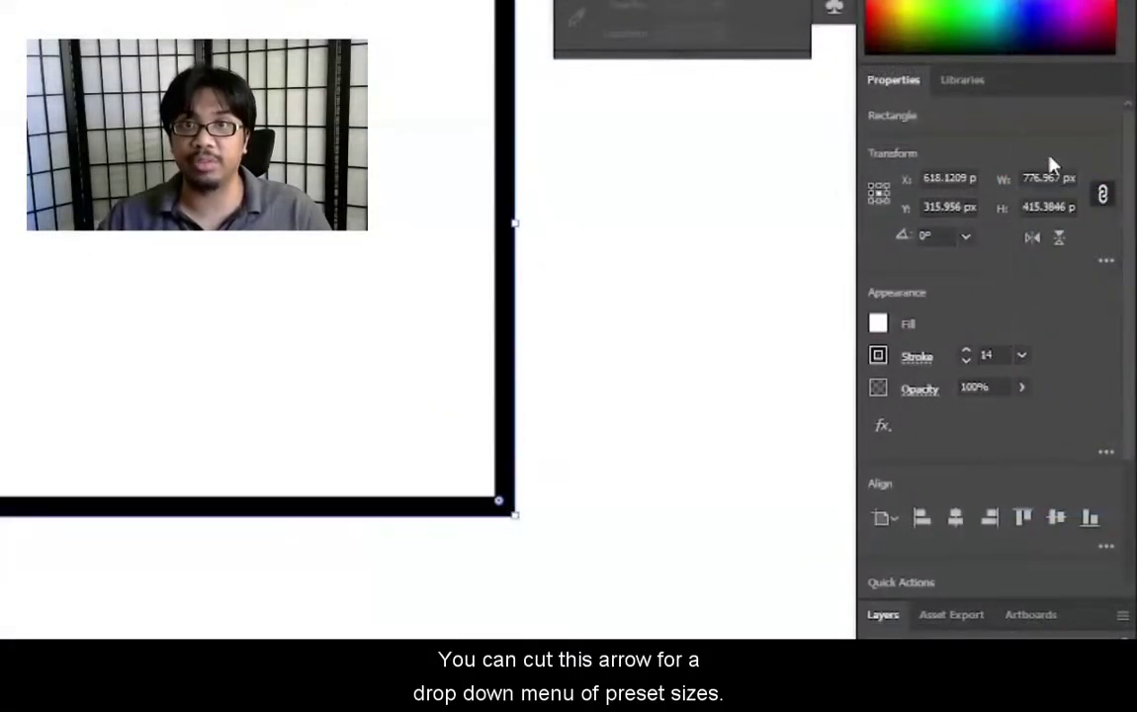
{"action": "left_click", "coordinate": [966, 351]}
{"action": "left_click", "coordinate": [966, 351]}
{"action": "left_click", "coordinate": [966, 351]}
{"action": "left_click", "coordinate": [966, 351]}
{"action": "left_click", "coordinate": [966, 351]}
{"action": "left_click", "coordinate": [966, 351]}
{"action": "left_click", "coordinate": [966, 351]}
{"action": "left_click", "coordinate": [966, 351]}
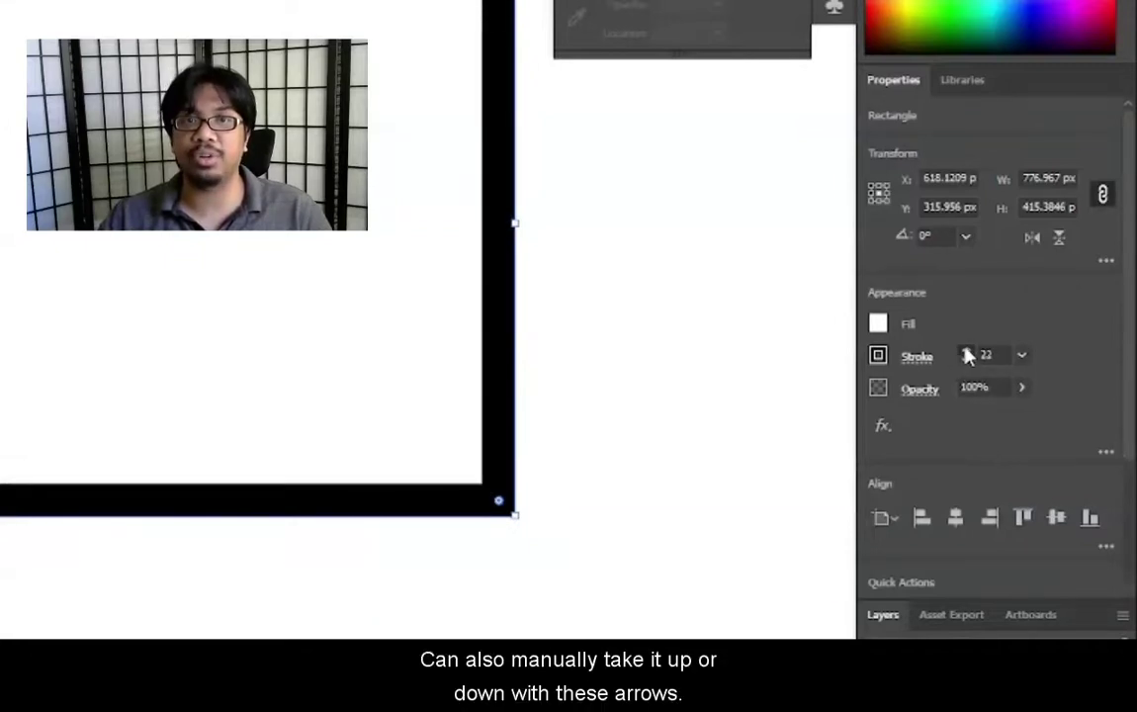
{"action": "left_click", "coordinate": [966, 351]}
{"action": "left_click", "coordinate": [966, 351]}
{"action": "left_click", "coordinate": [966, 351]}
{"action": "left_click", "coordinate": [966, 351]}
{"action": "left_click", "coordinate": [966, 351]}
Set the rectangle's stroke weight to 50 pt and look over its detailed stroke options.
{"action": "left_click", "coordinate": [1004, 354]}
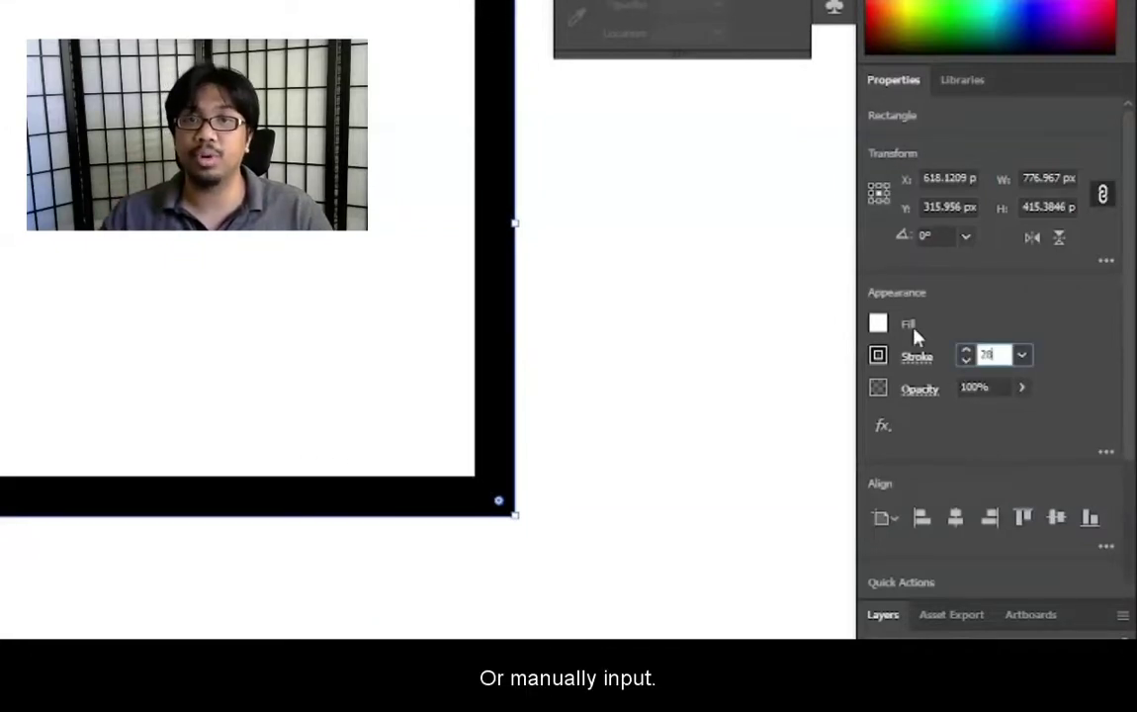
{"action": "left_click_drag", "start_coordinate": [1001, 355], "coordinate": [924, 346]}
{"action": "type", "text": "50"}
{"action": "key", "text": "Return"}
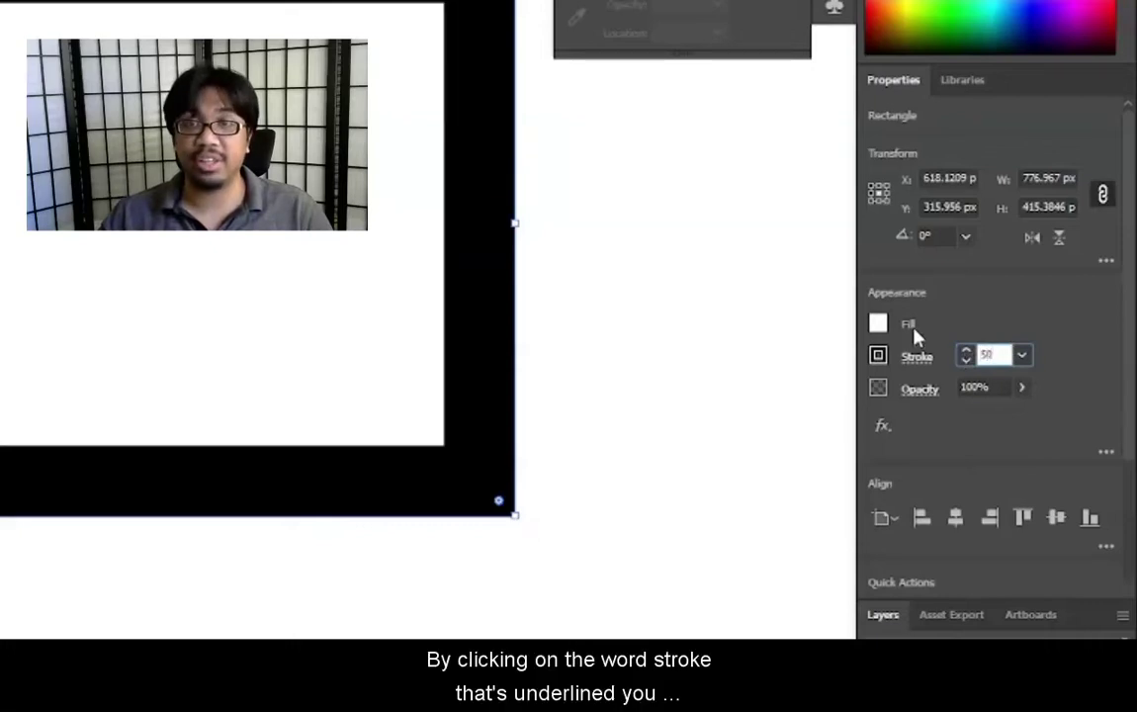
{"action": "left_click", "coordinate": [904, 357]}
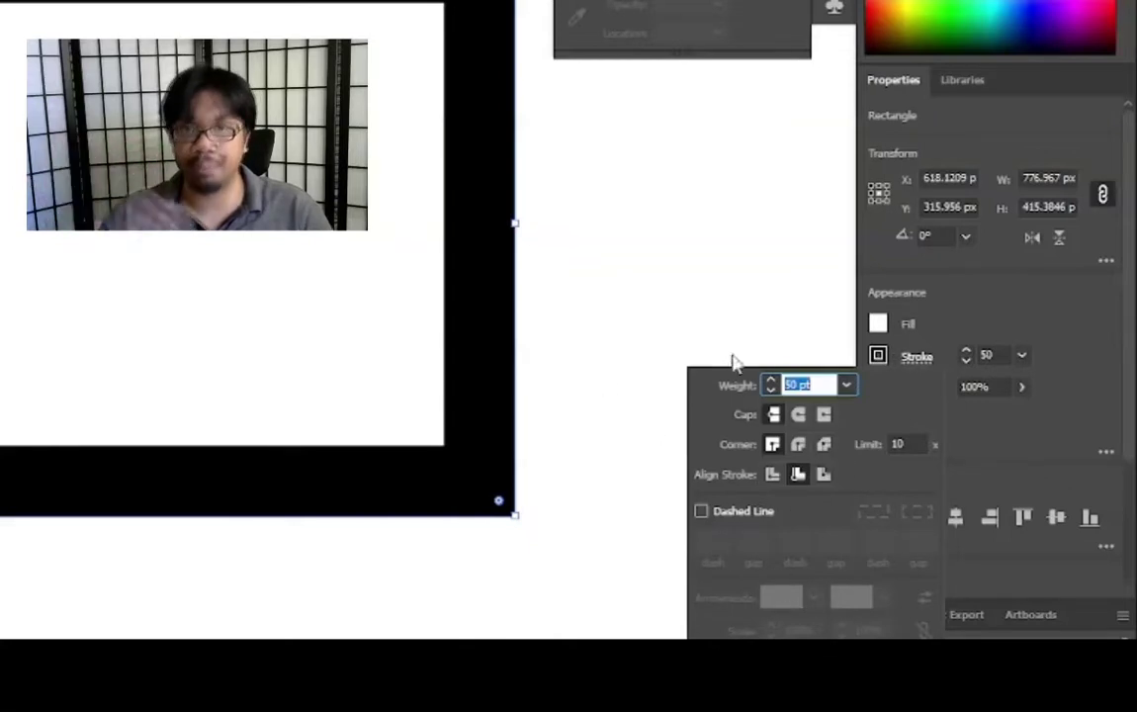
{"action": "left_click", "coordinate": [993, 312]}
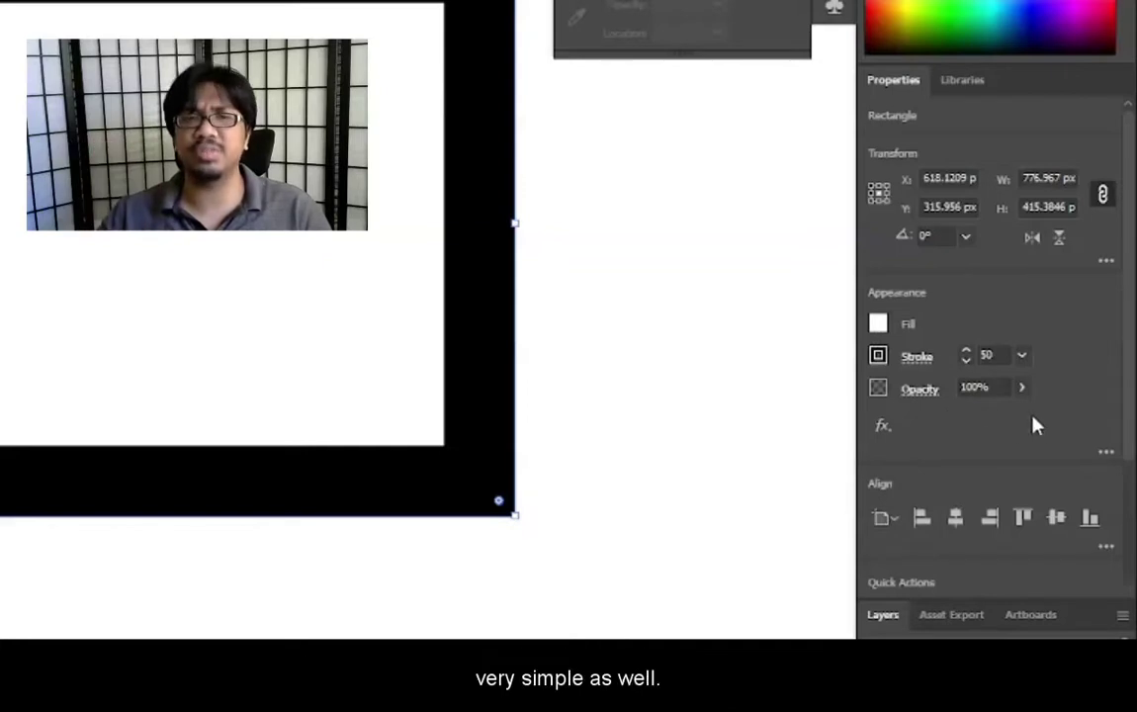
Lower the rectangle's opacity to 67%, then set it to exactly 33%.
{"action": "left_click", "coordinate": [1022, 386]}
{"action": "left_click_drag", "start_coordinate": [1017, 422], "coordinate": [989, 422]}
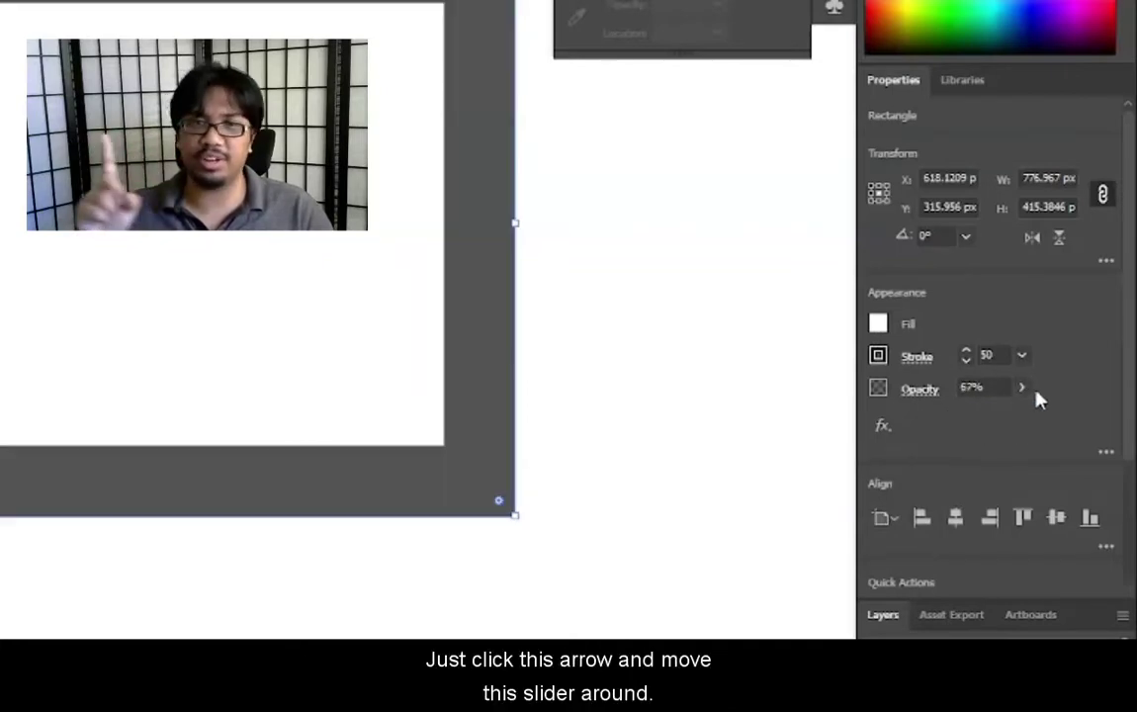
{"action": "left_click", "coordinate": [1023, 388]}
{"action": "left_click", "coordinate": [974, 387]}
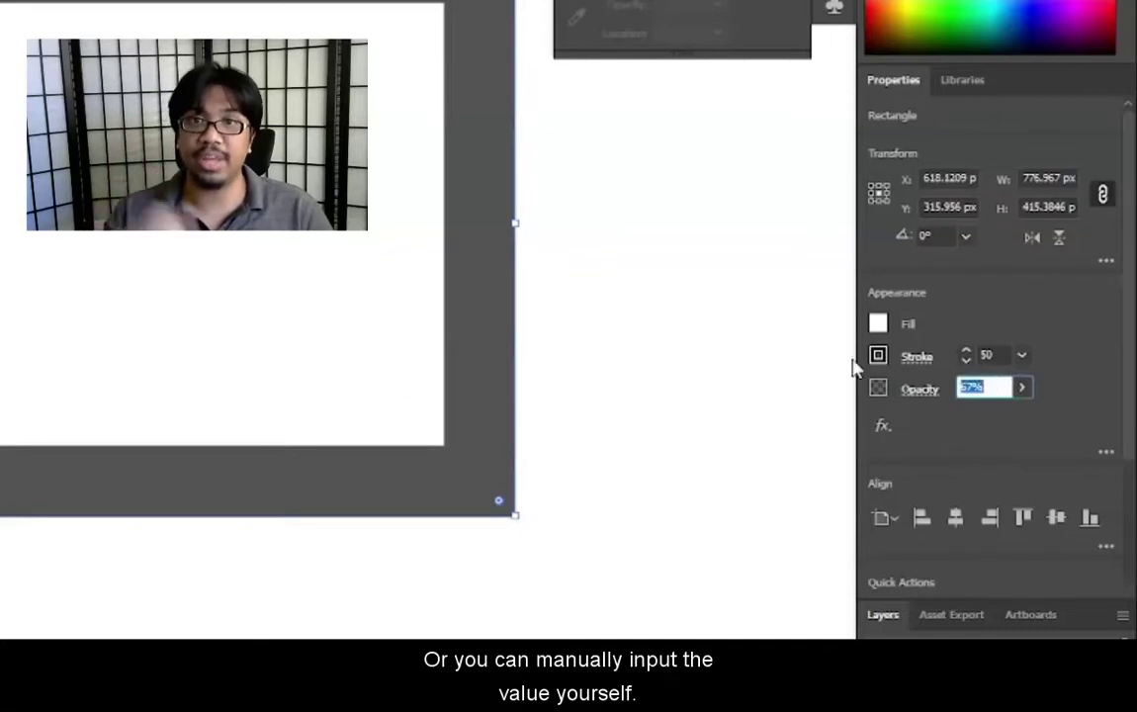
{"action": "type", "text": "33"}
{"action": "key", "text": "Return"}
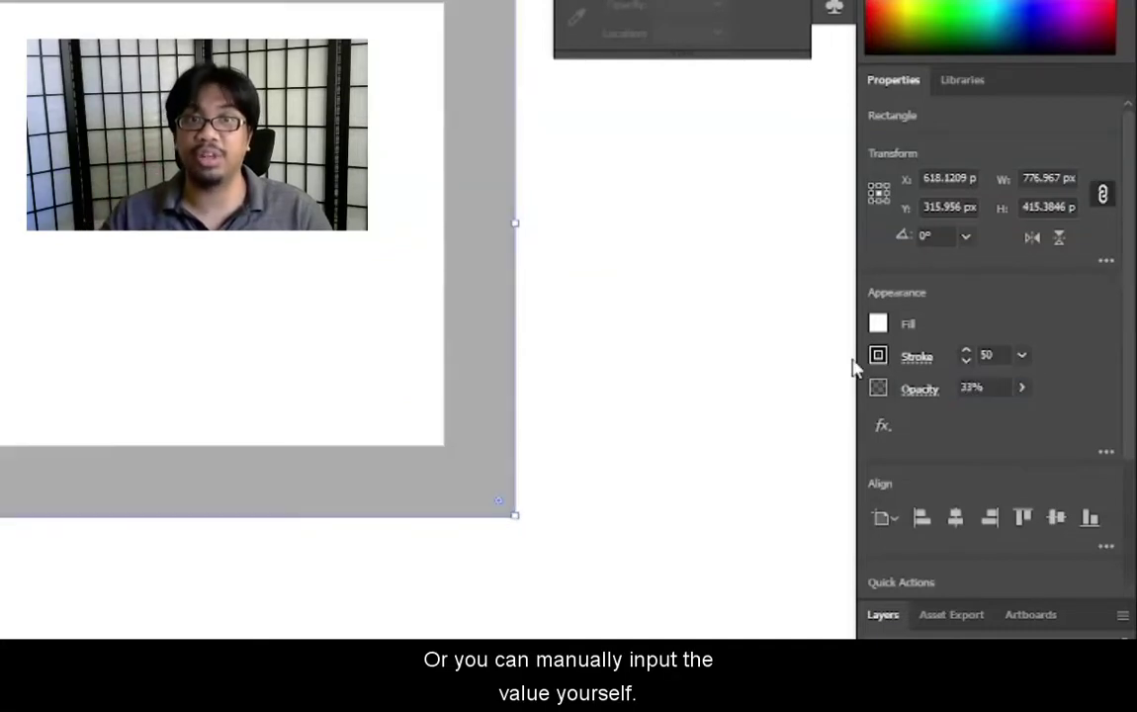
Look over the rectangle's transparency options and the available blending modes, keeping the Normal mode.
{"action": "left_click", "coordinate": [925, 390]}
{"action": "left_click", "coordinate": [755, 431]}
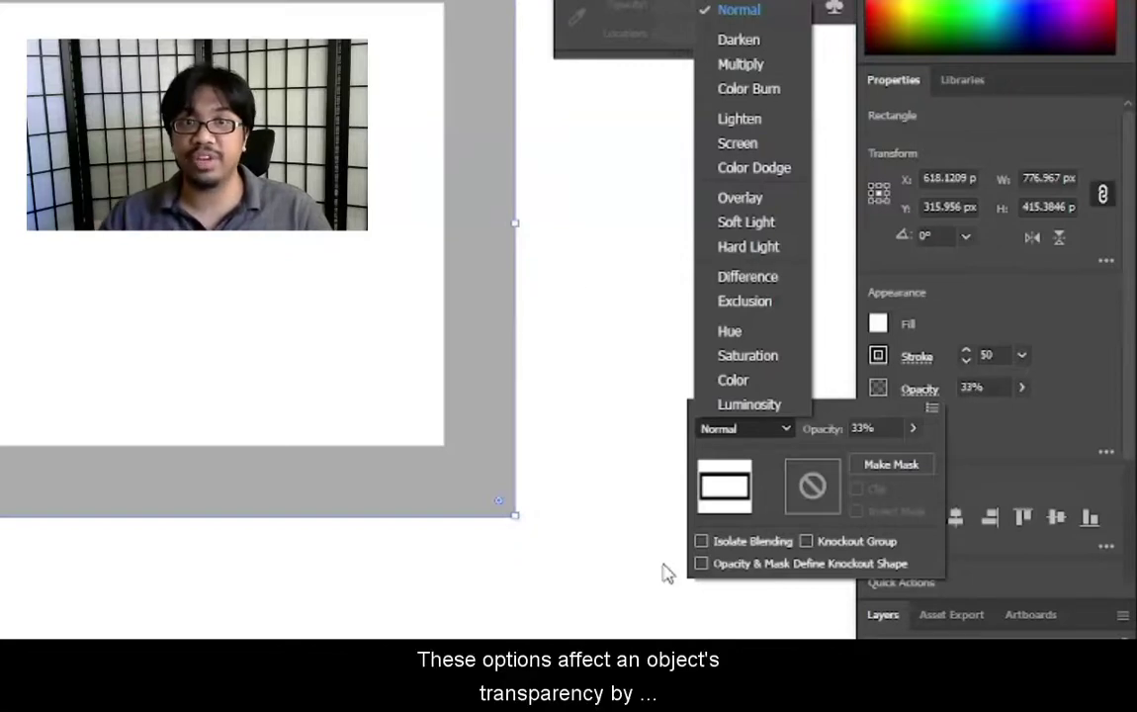
{"action": "left_click", "coordinate": [611, 426]}
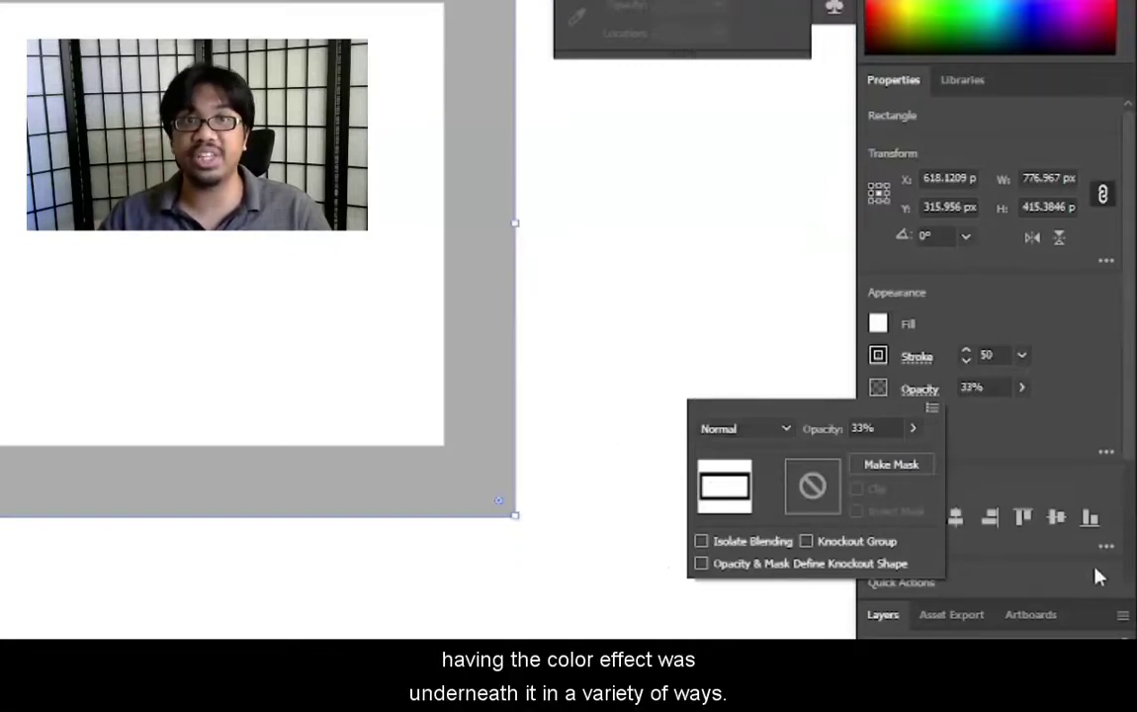
{"action": "left_click", "coordinate": [1027, 467]}
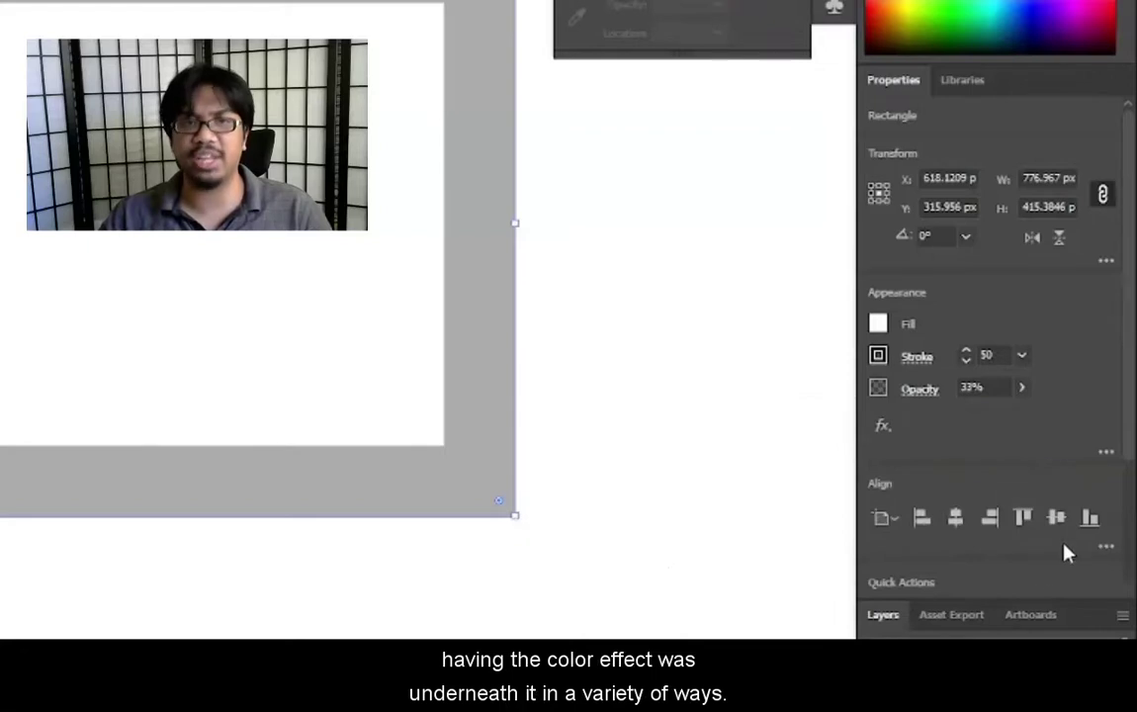